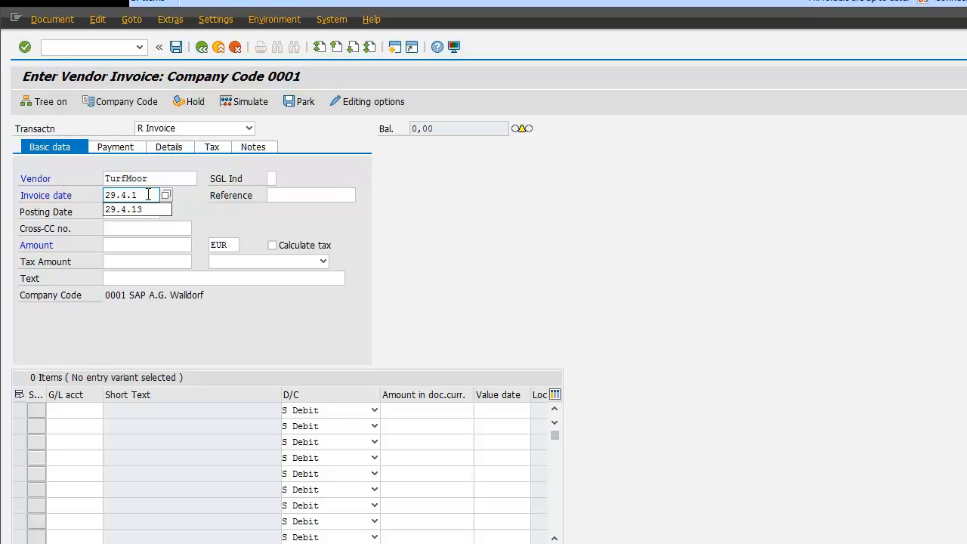
Complete the vendor invoice's basic data with invoice date 29.4.13 and an amount of 100 EUR
{"action": "type", "text": "3"}
{"action": "left_click", "coordinate": [114, 245]}
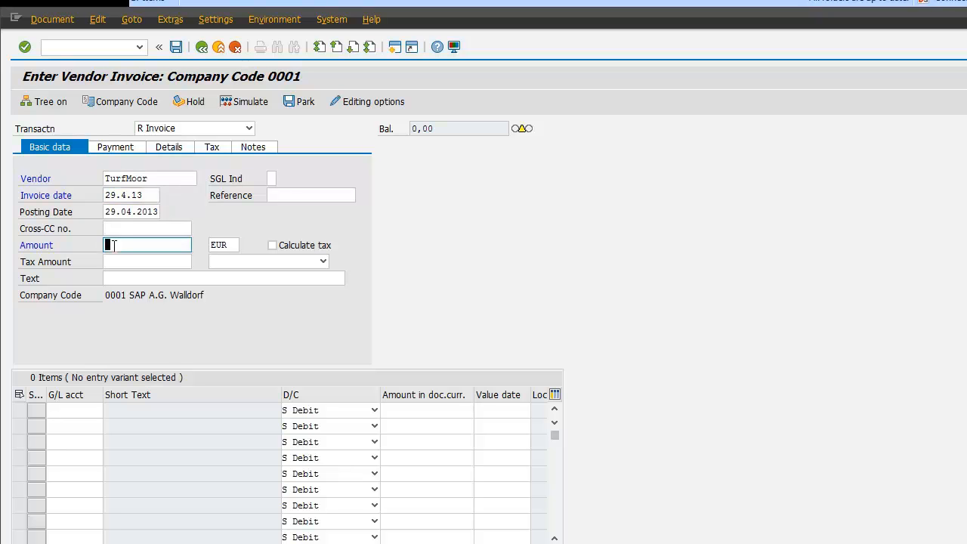
{"action": "type", "text": "100"}
Set the invoice's payment method to 7, SEPA Credit Transf via SAP FSN, using the list of possible values
{"action": "left_click", "coordinate": [108, 146]}
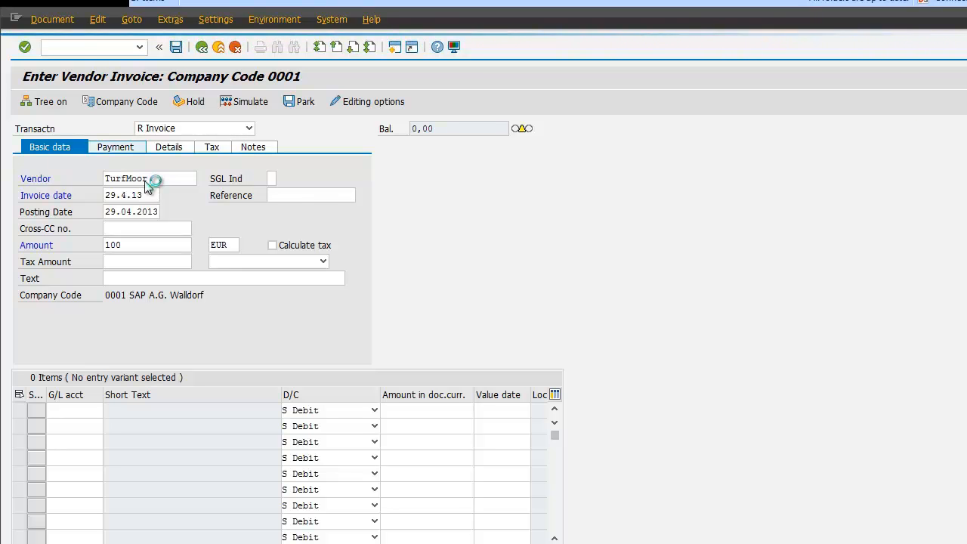
{"action": "left_click", "coordinate": [81, 247]}
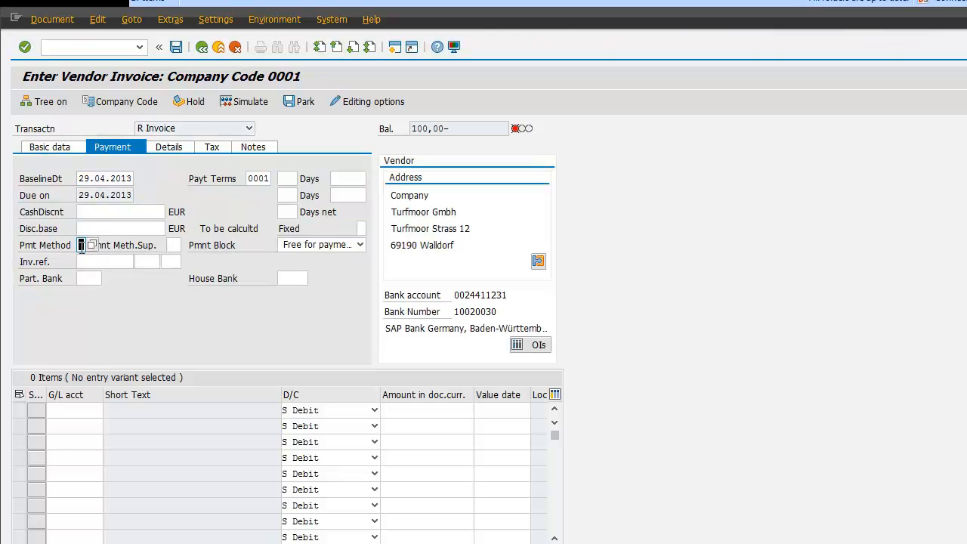
{"action": "left_click", "coordinate": [92, 245]}
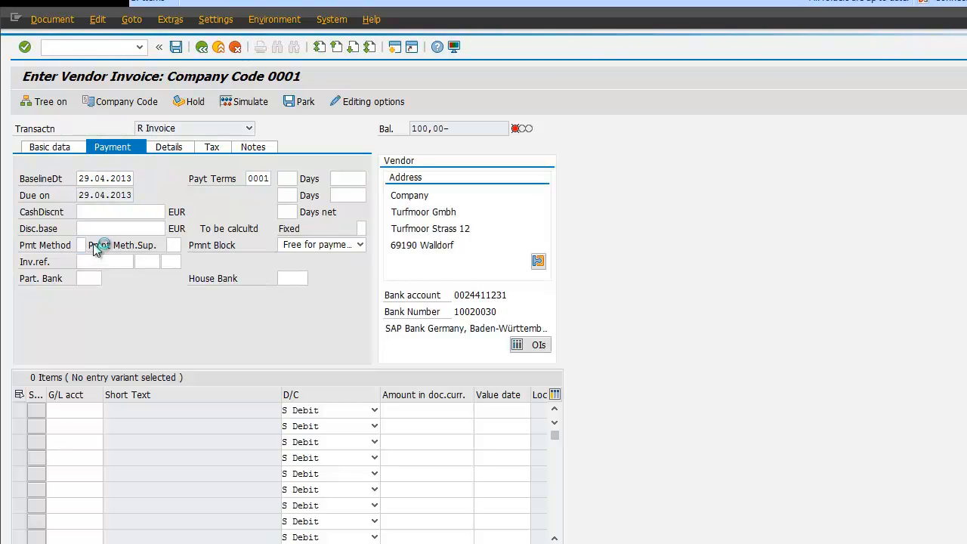
{"action": "left_click_drag", "start_coordinate": [164, 227], "coordinate": [292, 97]}
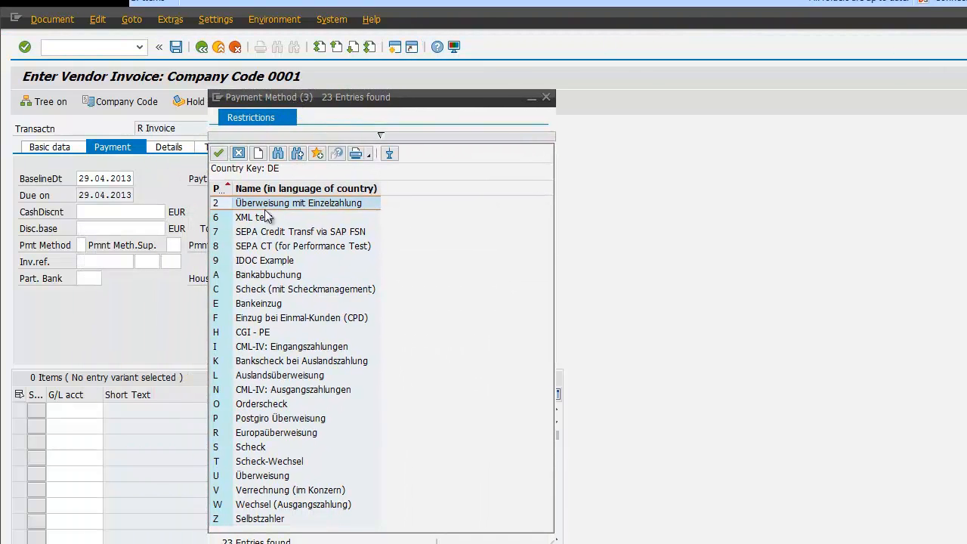
{"action": "left_click", "coordinate": [226, 232]}
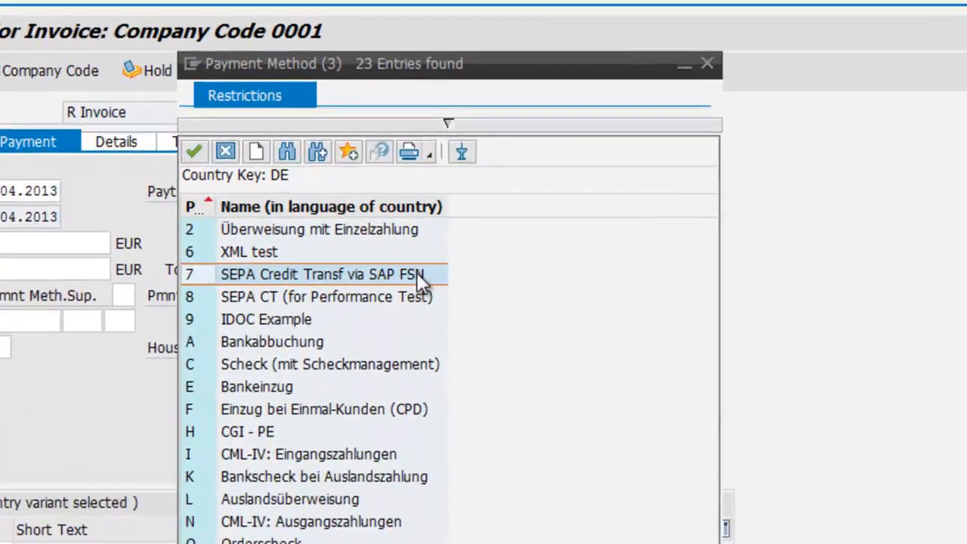
{"action": "double_click", "coordinate": [420, 277]}
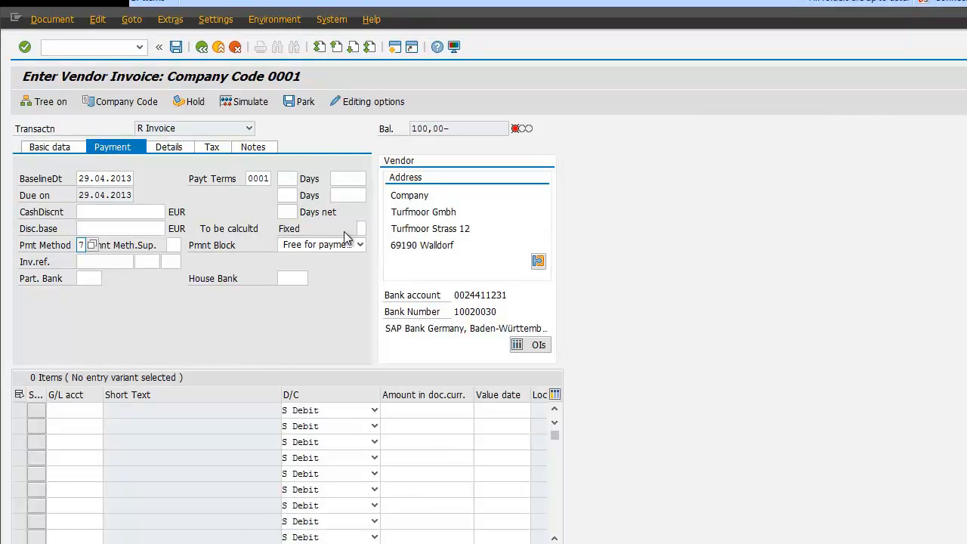
Choose SAPBG as the house bank for the invoice payment
{"action": "left_click", "coordinate": [282, 278]}
{"action": "left_click", "coordinate": [313, 278]}
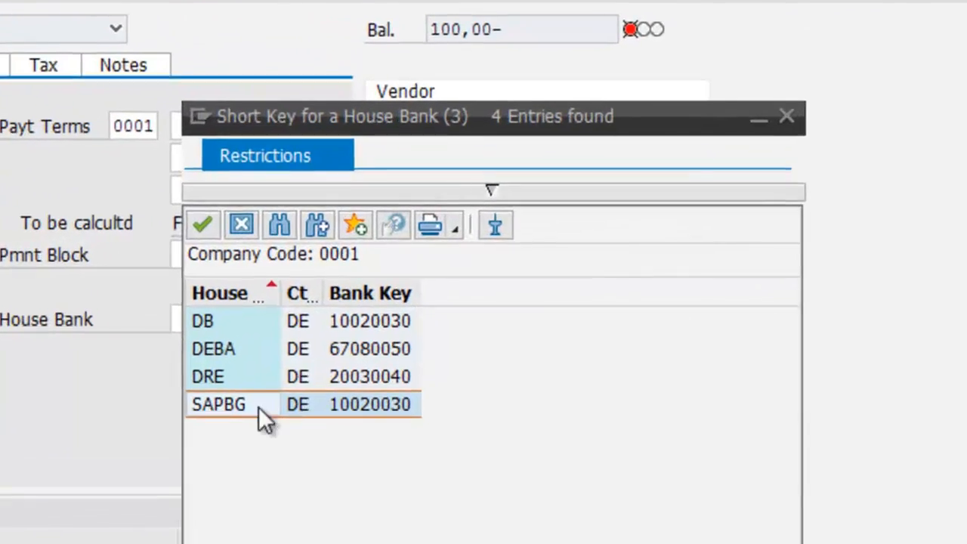
{"action": "left_click", "coordinate": [366, 391]}
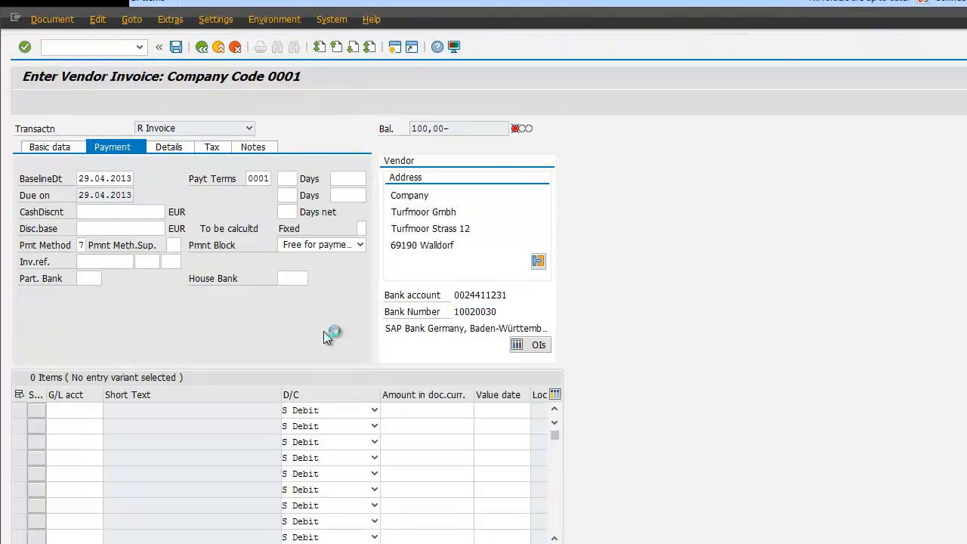
Enter a debit line item for G/L account 113100 with amount * and value date 29.4.13
{"action": "left_click", "coordinate": [83, 409]}
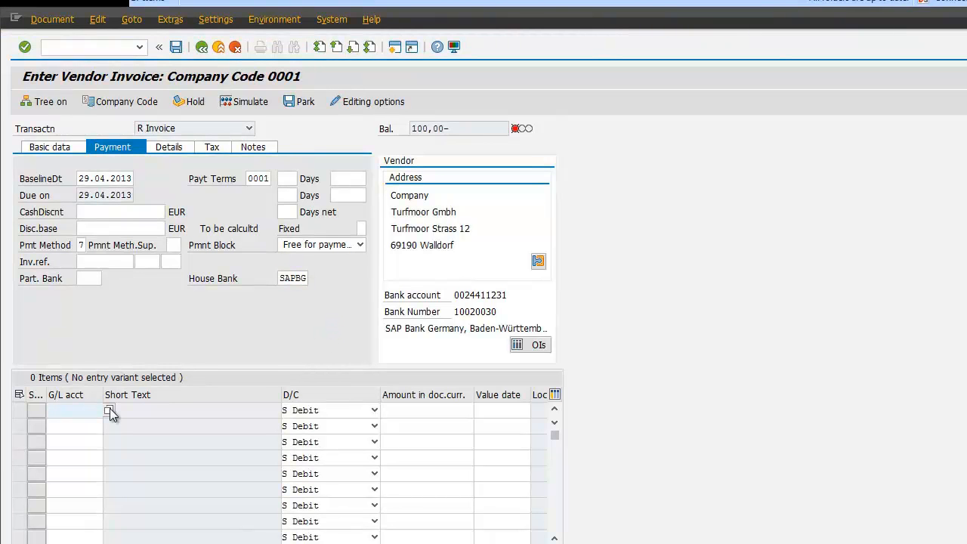
{"action": "type", "text": "11"}
{"action": "left_click", "coordinate": [86, 425]}
{"action": "left_click", "coordinate": [462, 411]}
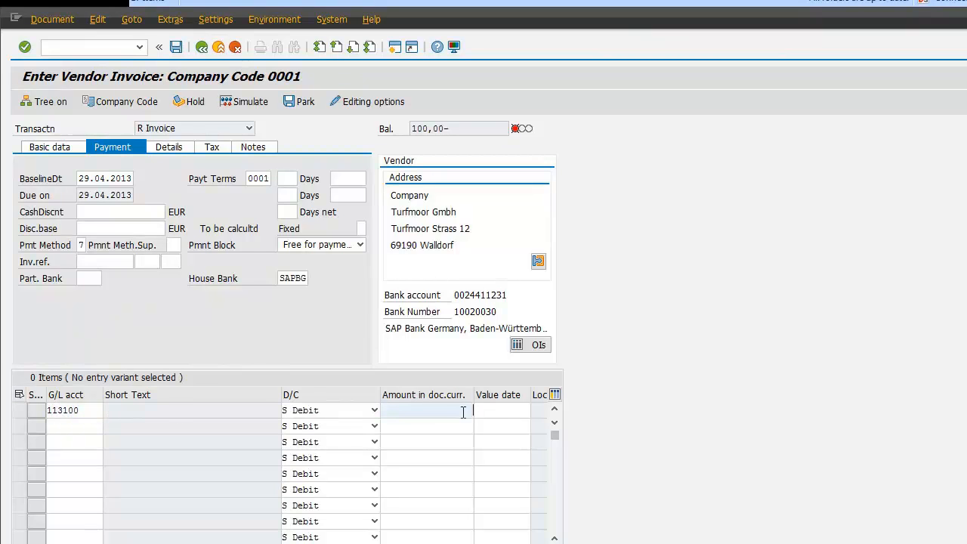
{"action": "left_click", "coordinate": [495, 410]}
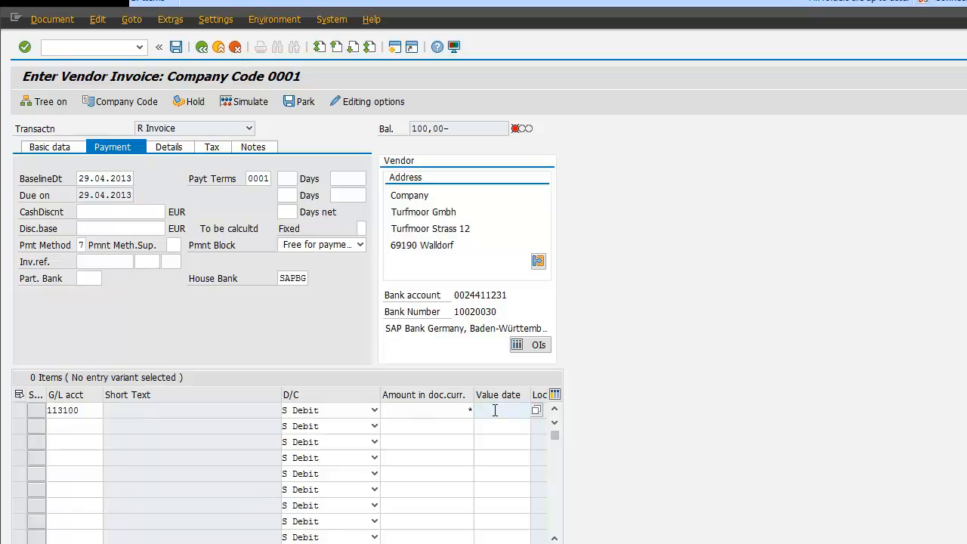
{"action": "type", "text": "29.4.13"}
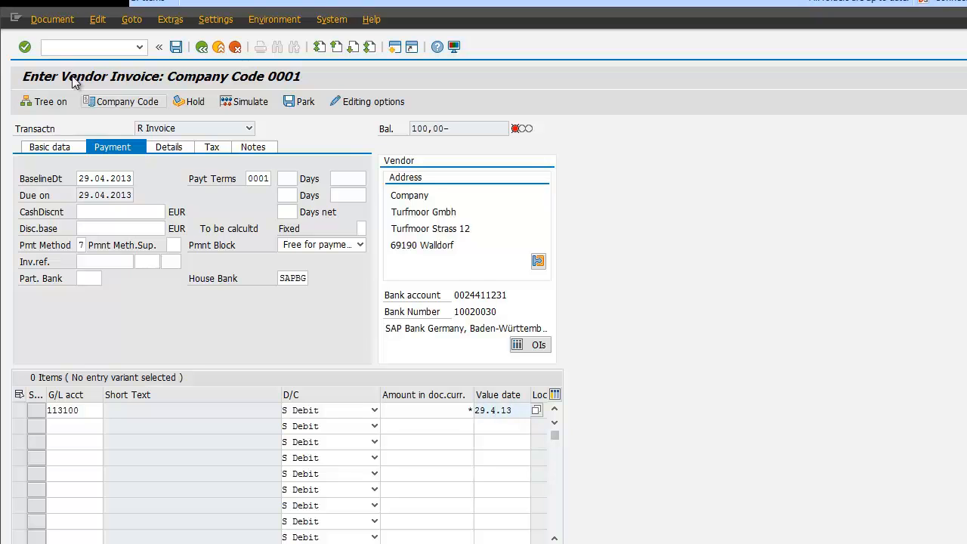
Validate the G/L line item and post the vendor invoice
{"action": "left_click", "coordinate": [25, 48]}
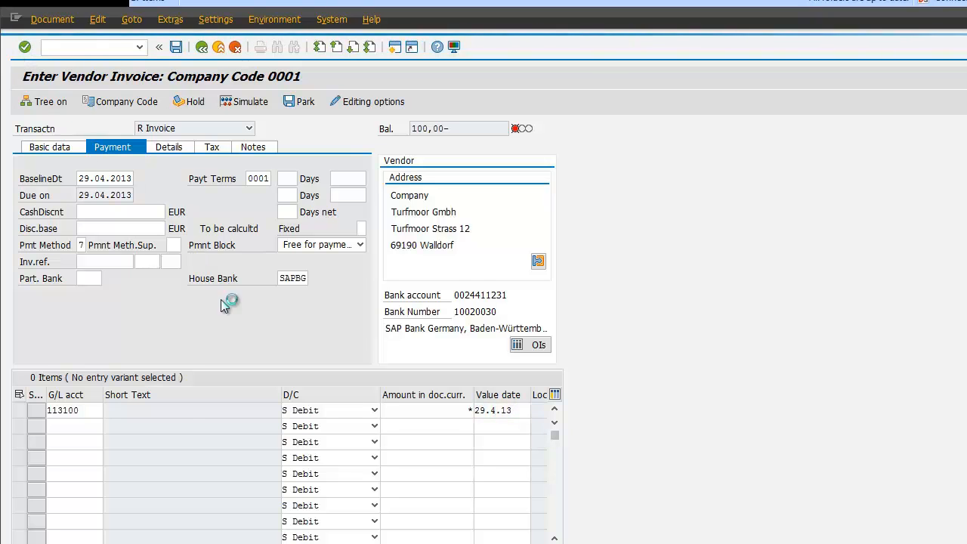
{"action": "left_click_drag", "start_coordinate": [197, 410], "coordinate": [99, 410]}
{"action": "left_click", "coordinate": [85, 411]}
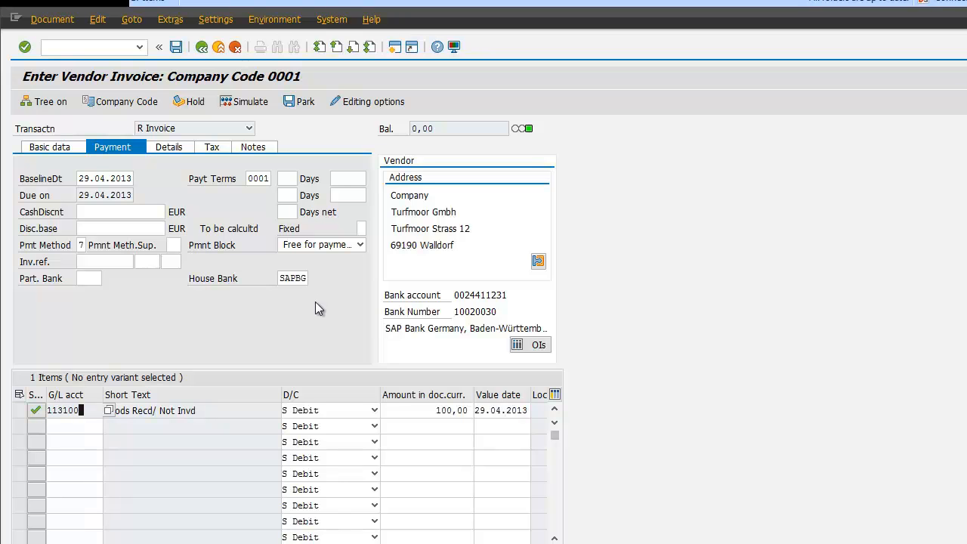
{"action": "left_click", "coordinate": [175, 51]}
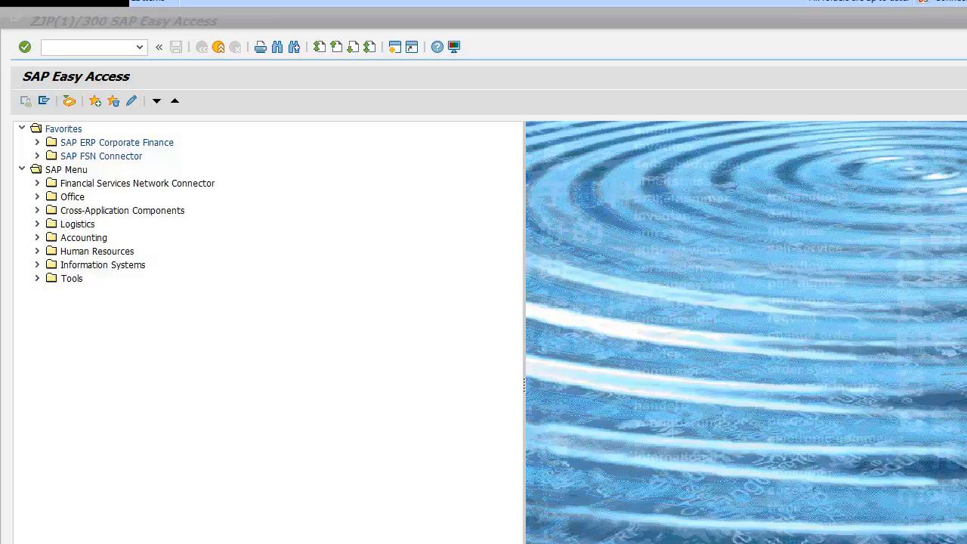
Open the Pay transaction from the SAP ERP Corporate Finance favorites and enter run date 30.04.2013 with identification PAY1
{"action": "left_click", "coordinate": [37, 143]}
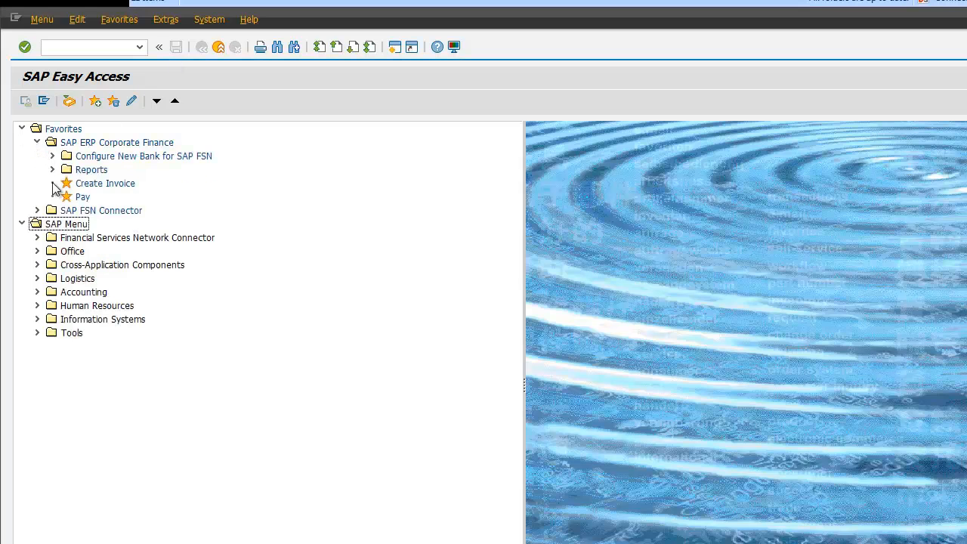
{"action": "left_click", "coordinate": [83, 198]}
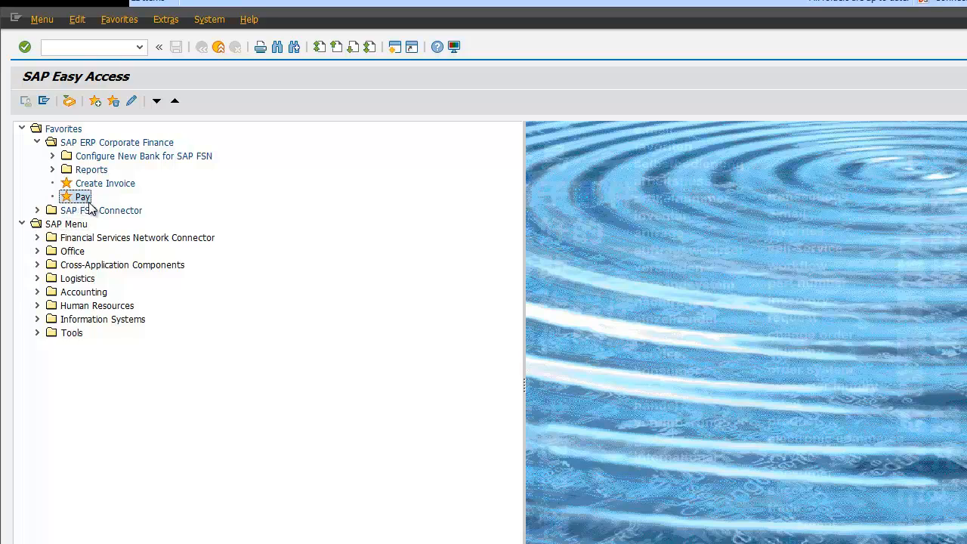
{"action": "double_click", "coordinate": [89, 201]}
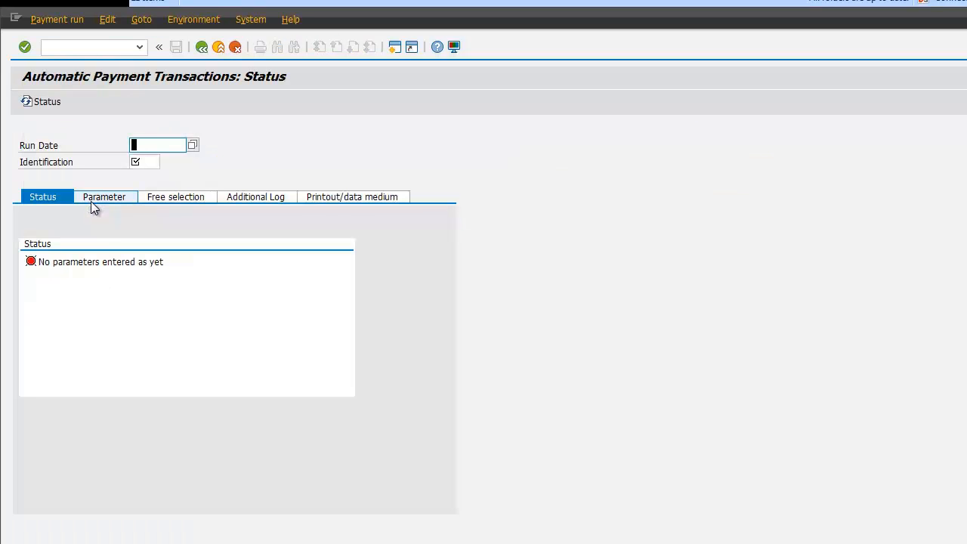
{"action": "type", "text": "30.04.2013"}
{"action": "key", "text": "Tab"}
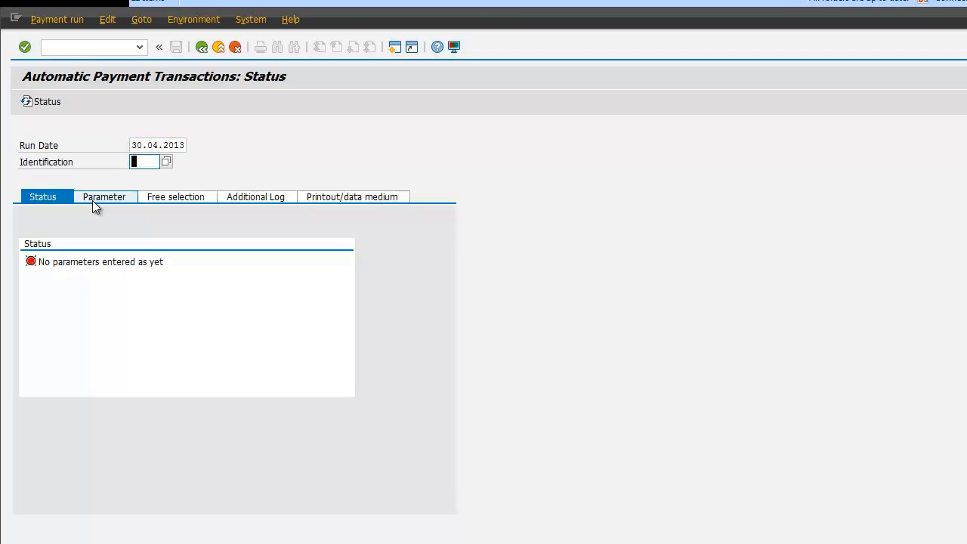
{"action": "type", "text": "PAY1"}
In the payment run parameters, add company code 0001 with payment method 7, the SEPA credit transfer
{"action": "left_click", "coordinate": [117, 198]}
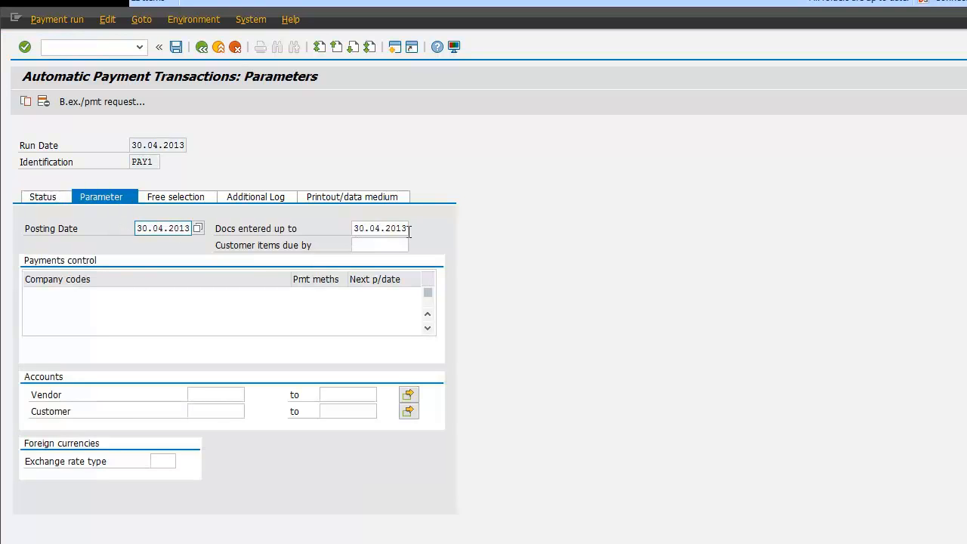
{"action": "left_click", "coordinate": [94, 295]}
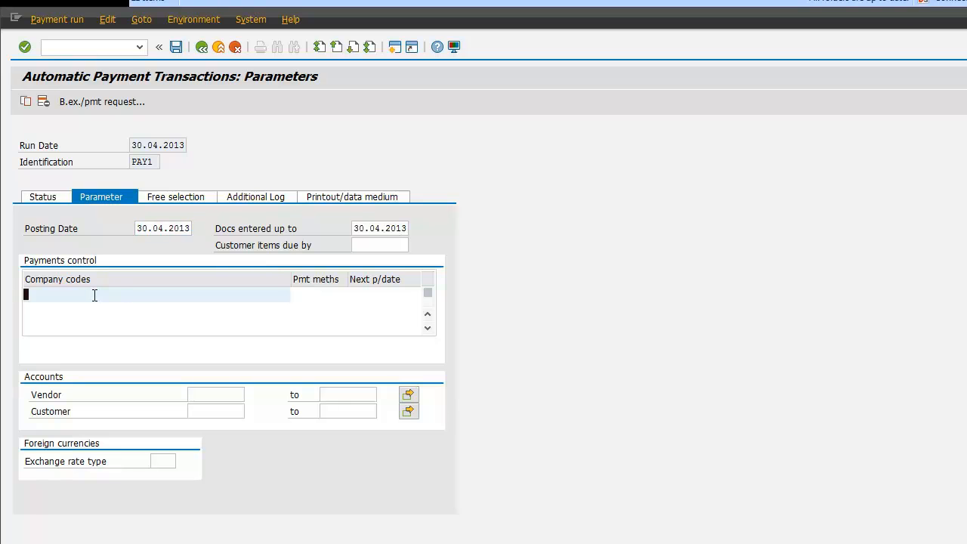
{"action": "type", "text": "0001"}
{"action": "key", "text": "Return"}
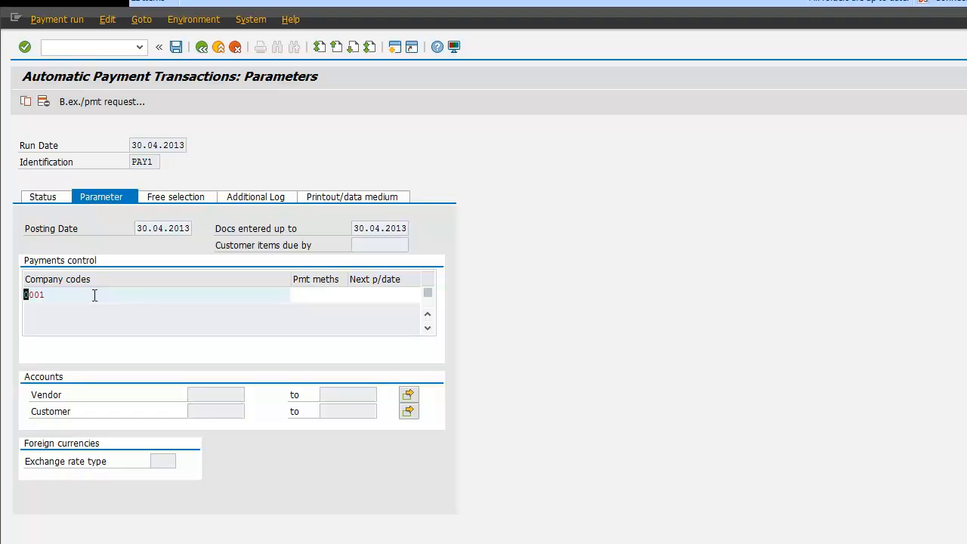
{"action": "left_click", "coordinate": [323, 297]}
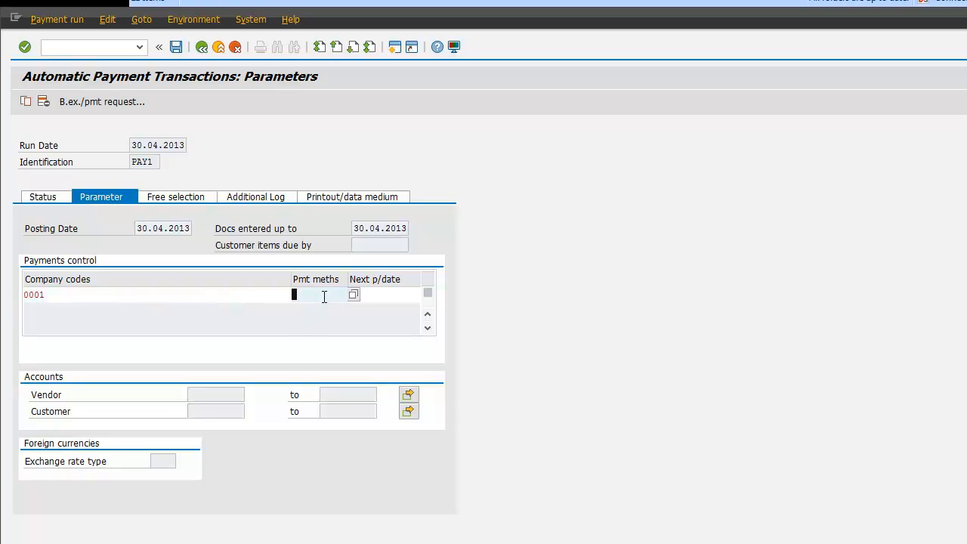
{"action": "left_click", "coordinate": [352, 294]}
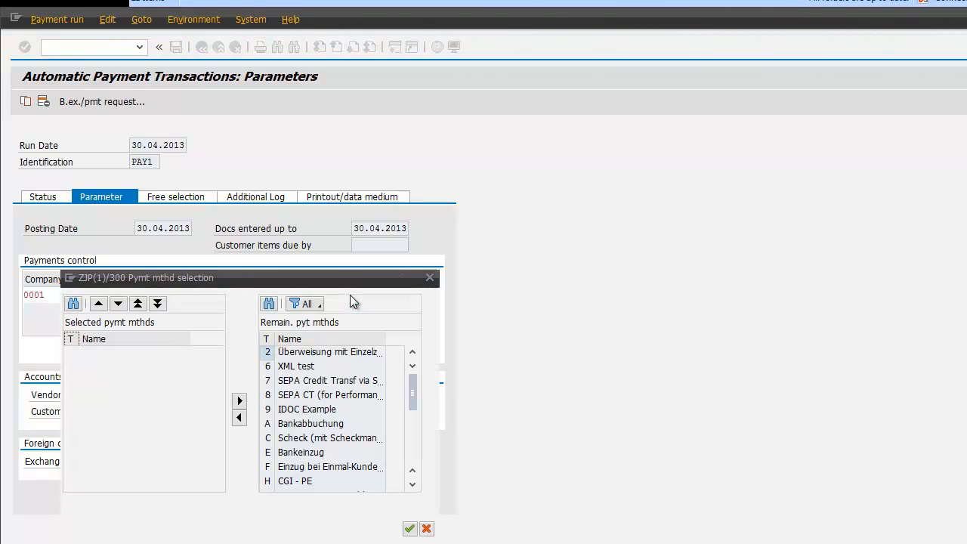
{"action": "left_click", "coordinate": [305, 382]}
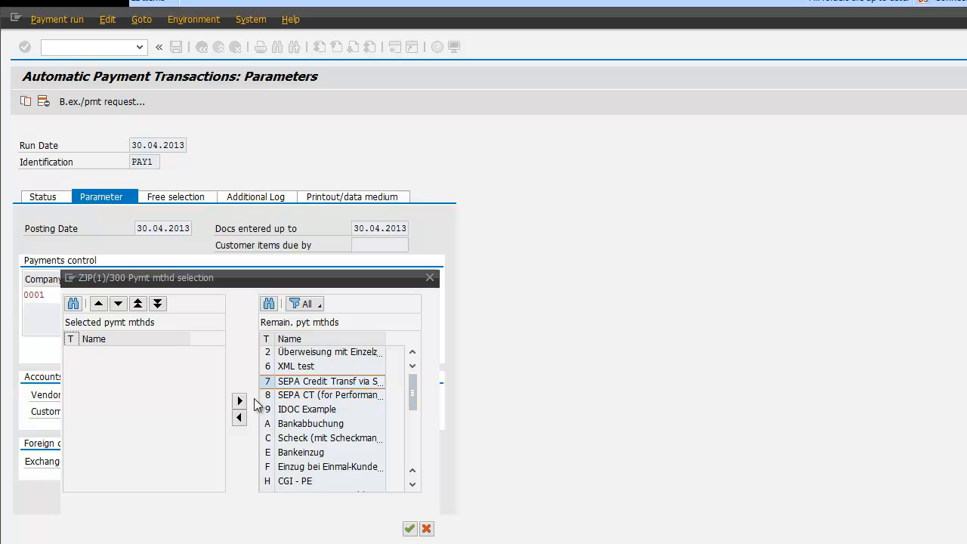
{"action": "left_click", "coordinate": [239, 401]}
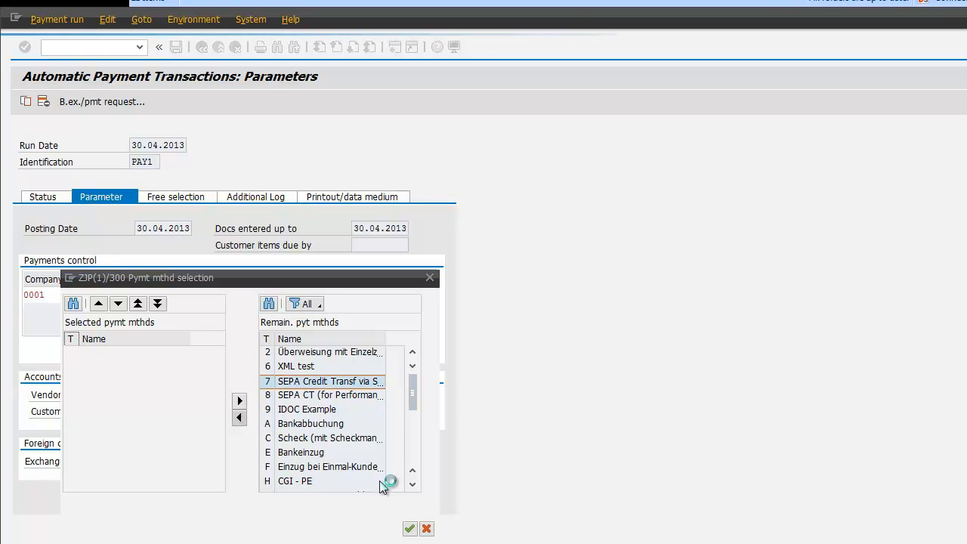
{"action": "left_click", "coordinate": [410, 528]}
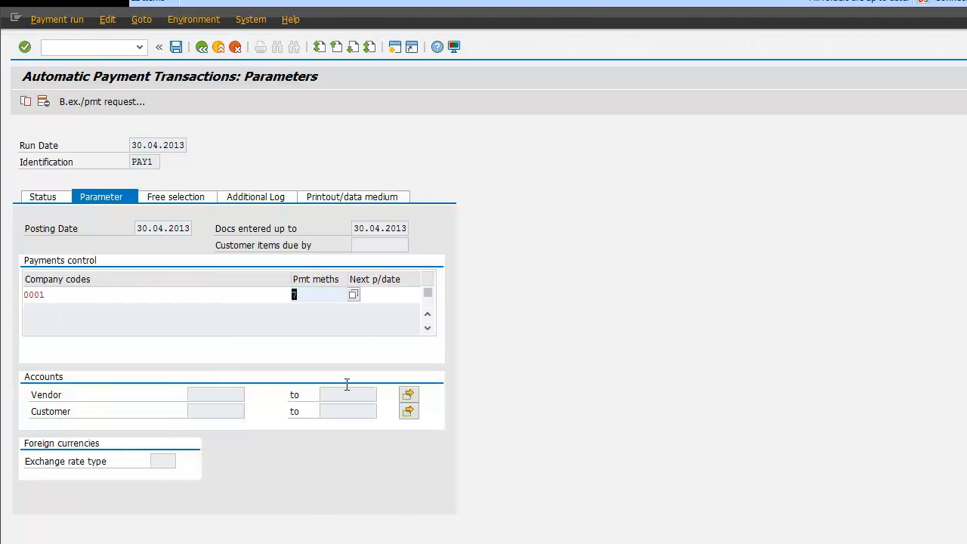
Set the next payment date for company code 0001 to 10.05.2013
{"action": "left_click", "coordinate": [386, 298]}
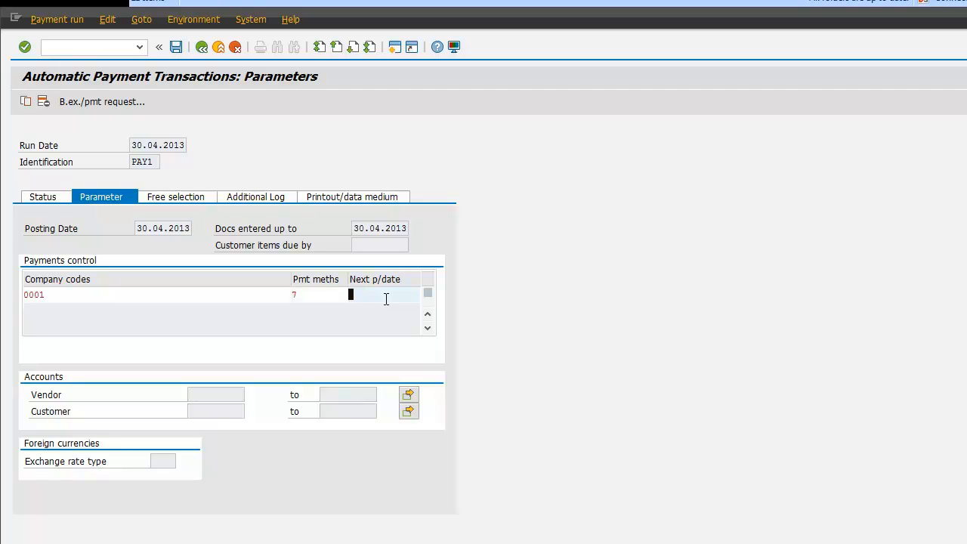
{"action": "type", "text": "10..5.2013"}
{"action": "key", "text": "Return"}
Restrict the payment run to vendor TURFMOOR, save the parameters and return to the run's status
{"action": "left_click", "coordinate": [211, 395]}
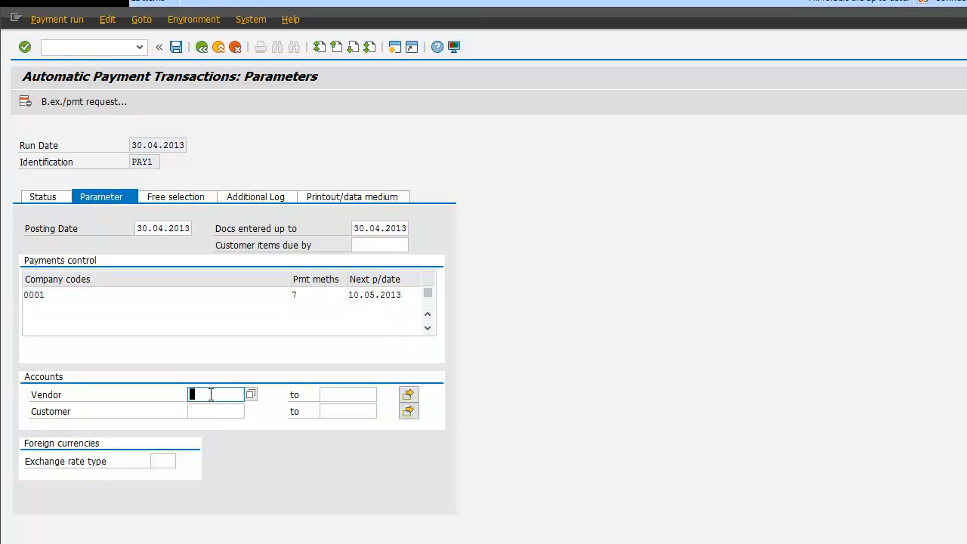
{"action": "type", "text": "TUR"}
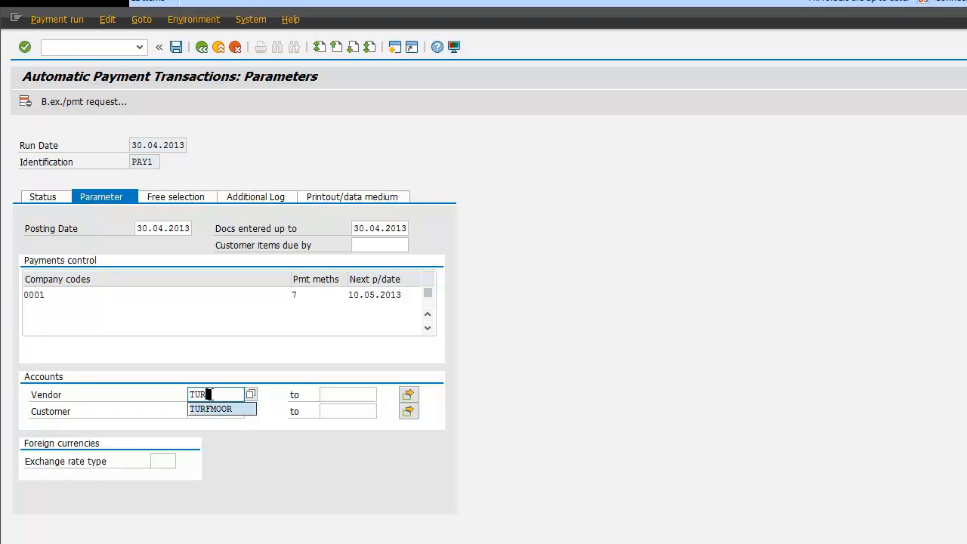
{"action": "left_click", "coordinate": [235, 409]}
{"action": "left_click", "coordinate": [175, 52]}
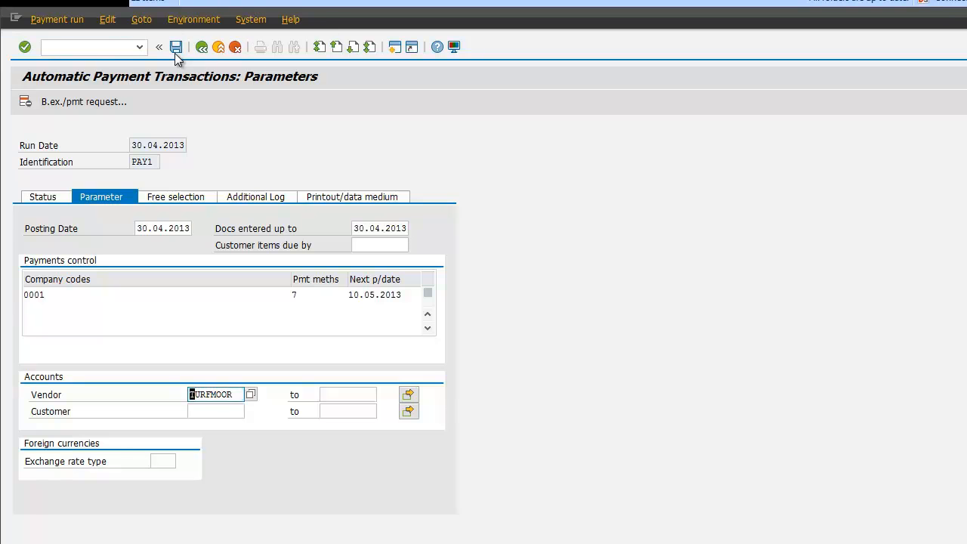
{"action": "left_click", "coordinate": [201, 48]}
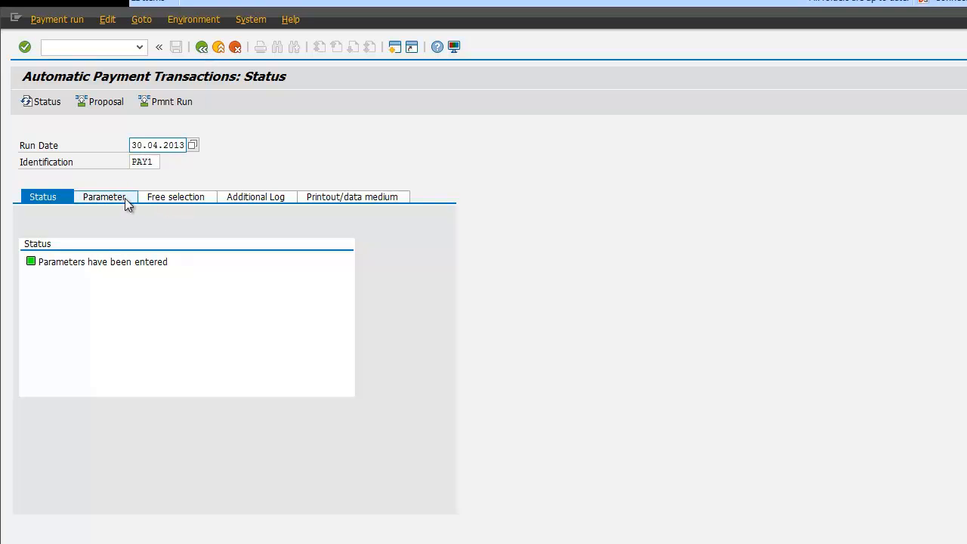
Schedule the payment proposal for run PAY1
{"action": "left_click", "coordinate": [118, 103]}
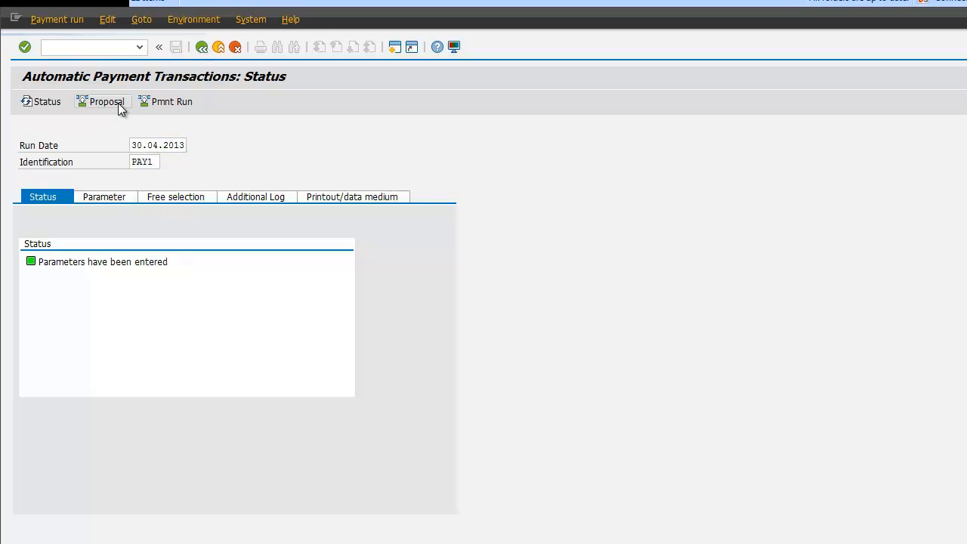
{"action": "left_click", "coordinate": [238, 285]}
{"action": "left_click", "coordinate": [328, 396]}
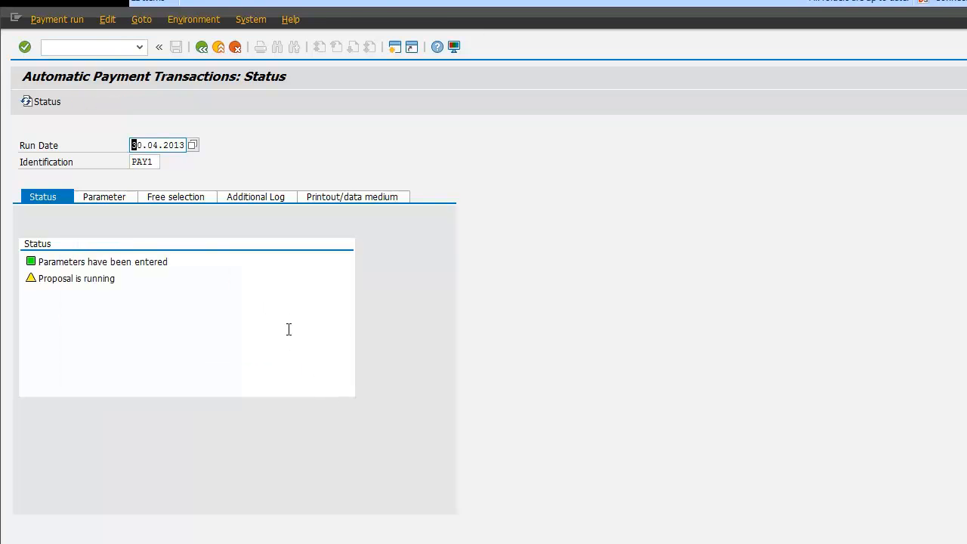
Refresh the status of run PAY1 and review the proposed TURFMOOR payment, its paid item and the outgoing payment volume
{"action": "left_click", "coordinate": [54, 105]}
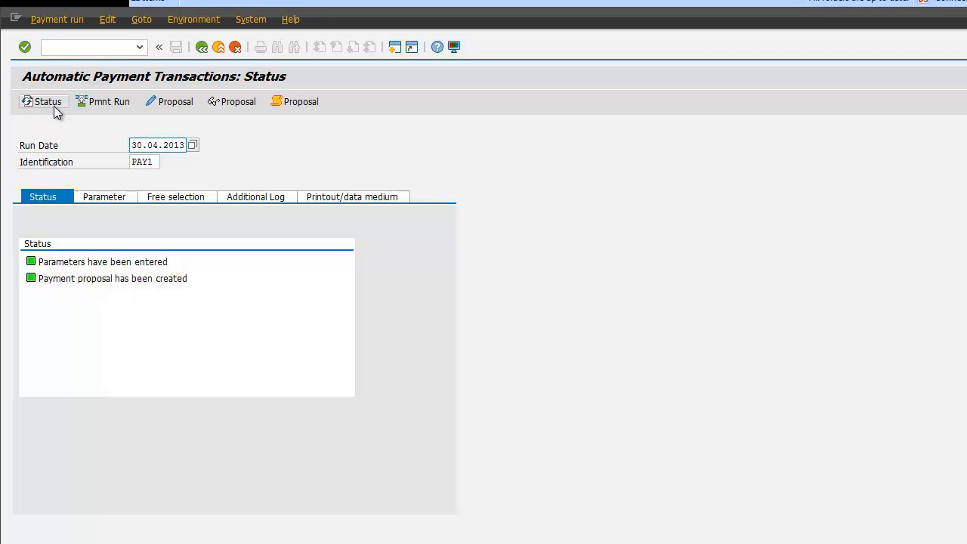
{"action": "left_click", "coordinate": [235, 101]}
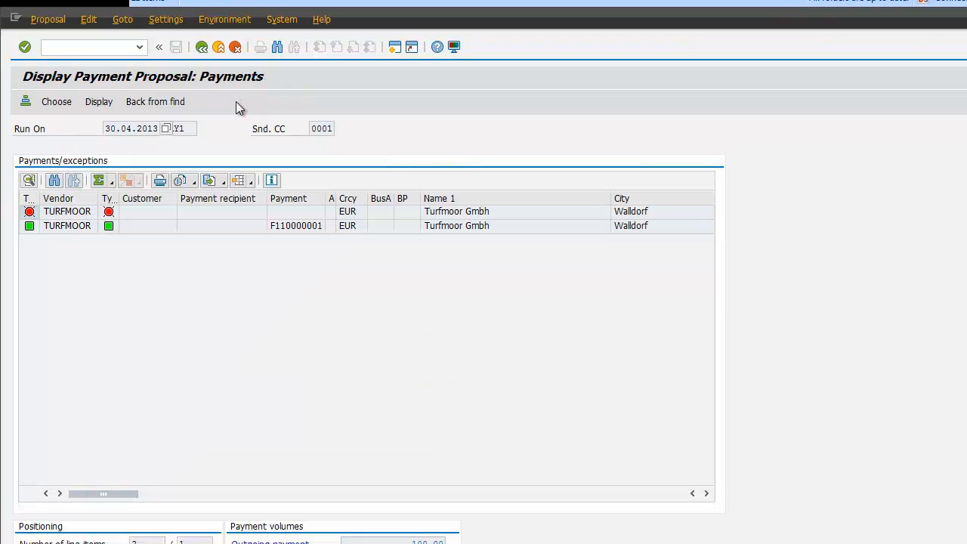
{"action": "left_click", "coordinate": [164, 214]}
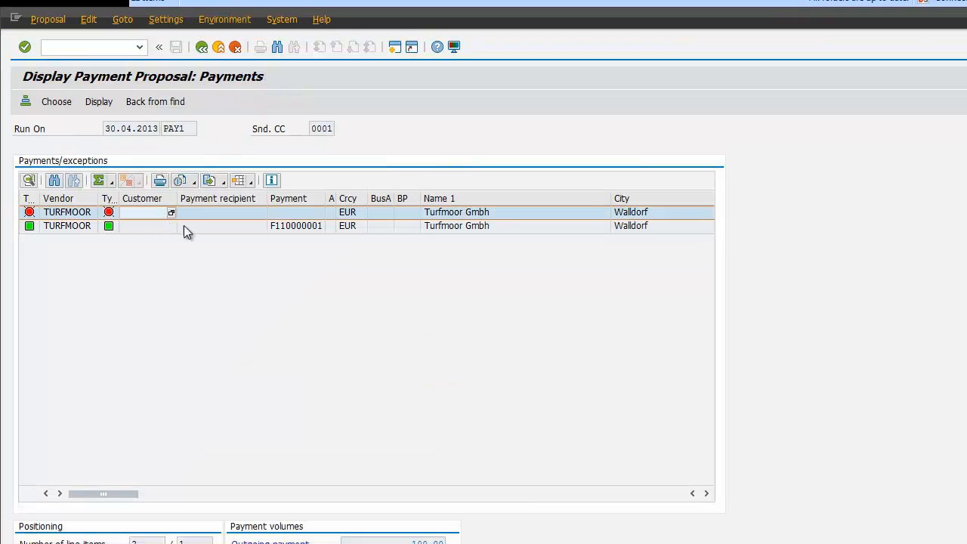
{"action": "left_click", "coordinate": [179, 228]}
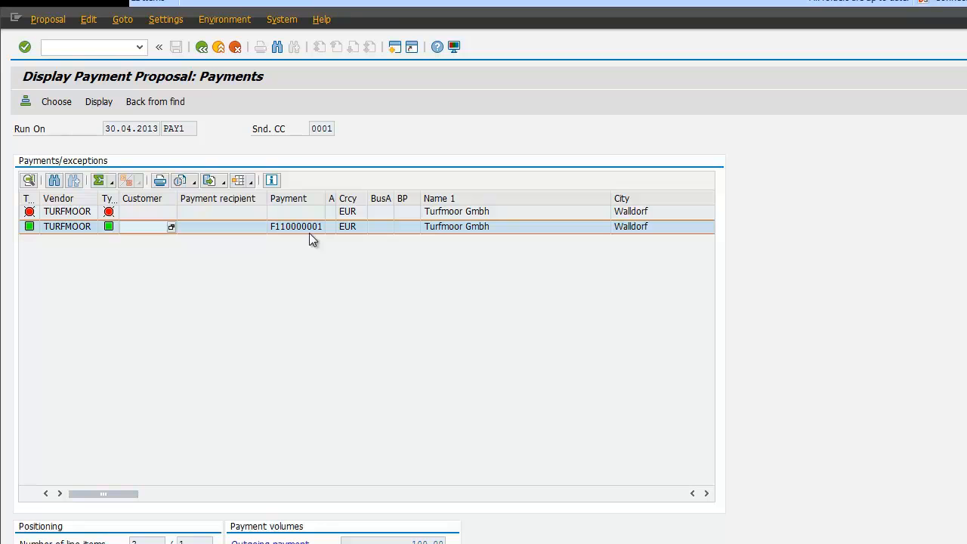
{"action": "double_click", "coordinate": [70, 228]}
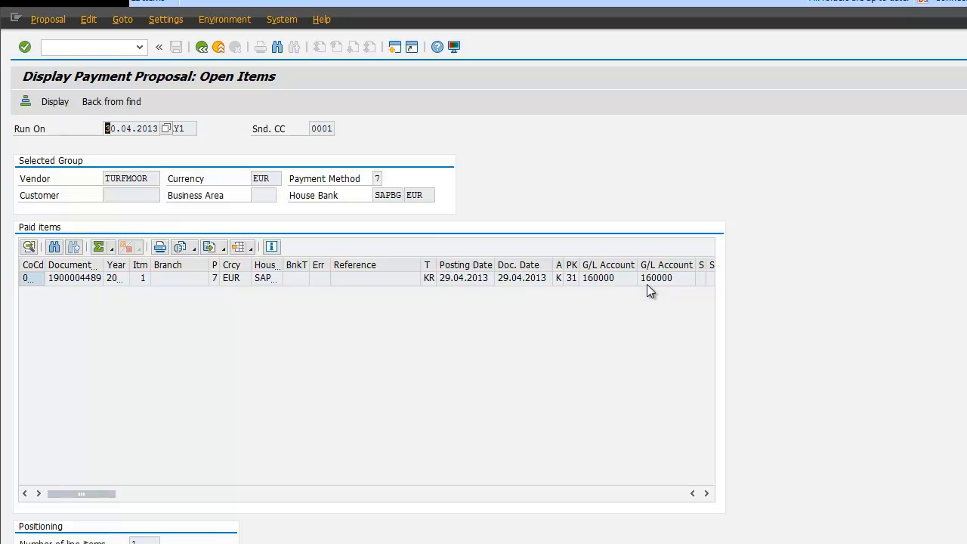
{"action": "left_click", "coordinate": [202, 47]}
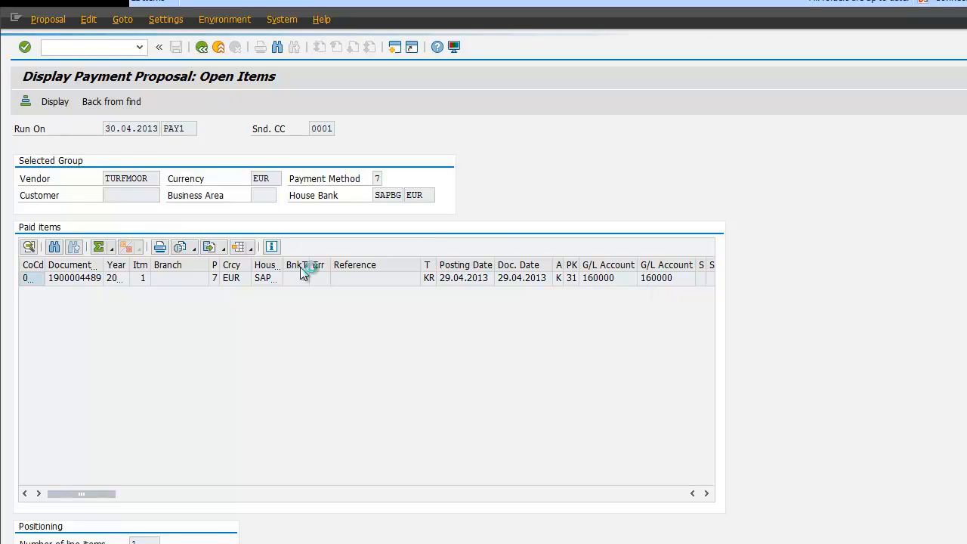
{"action": "double_click", "coordinate": [414, 541]}
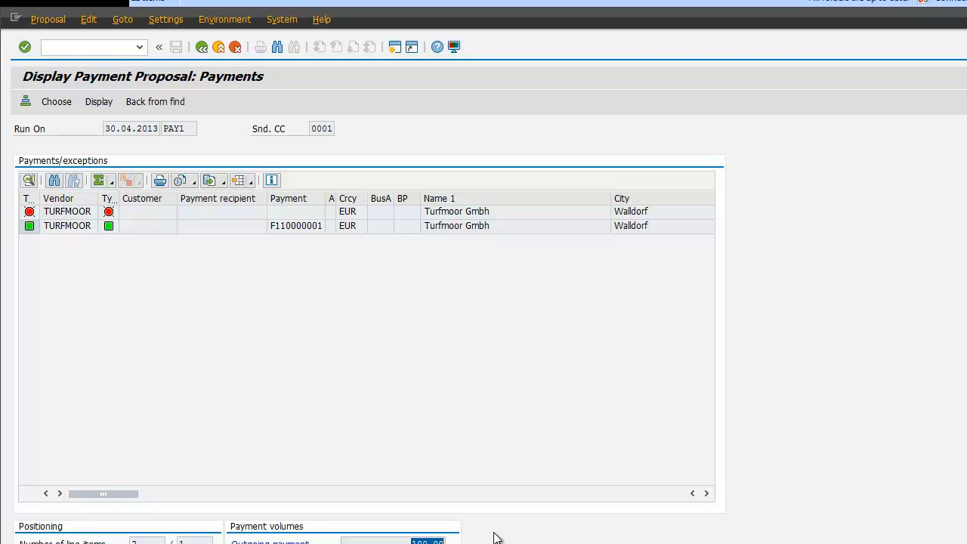
{"action": "left_click", "coordinate": [202, 48]}
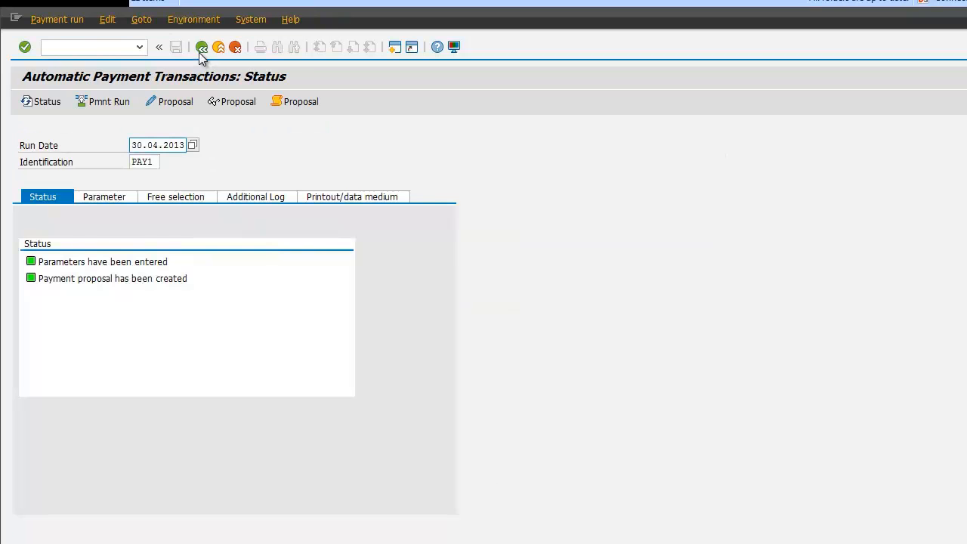
Schedule payment run PAY1 with creation of the payment medium and refresh the run's status
{"action": "left_click", "coordinate": [123, 108]}
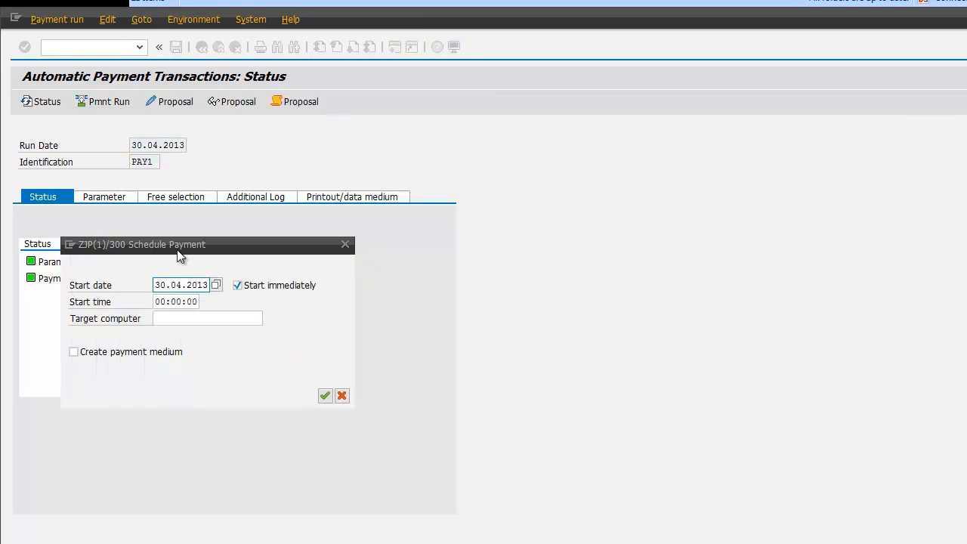
{"action": "left_click", "coordinate": [74, 352]}
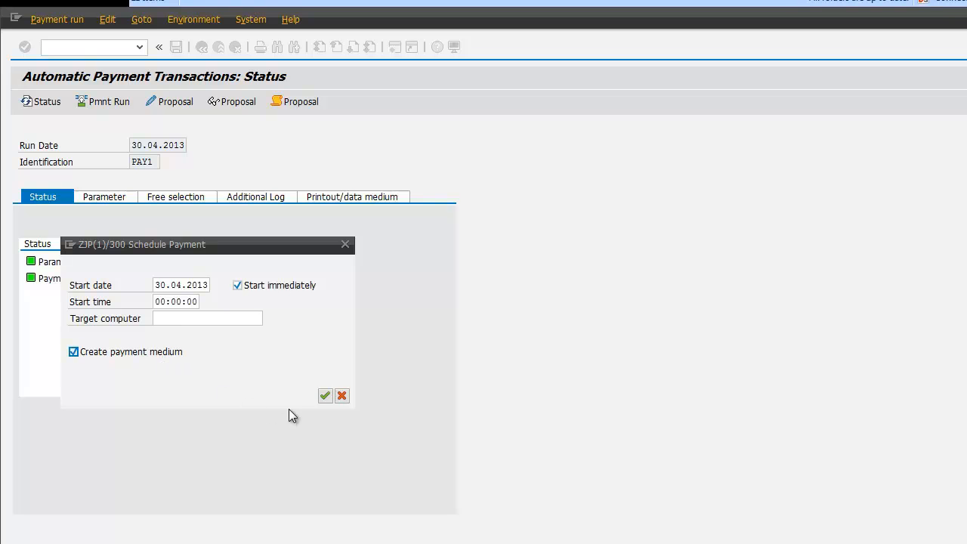
{"action": "left_click", "coordinate": [328, 397]}
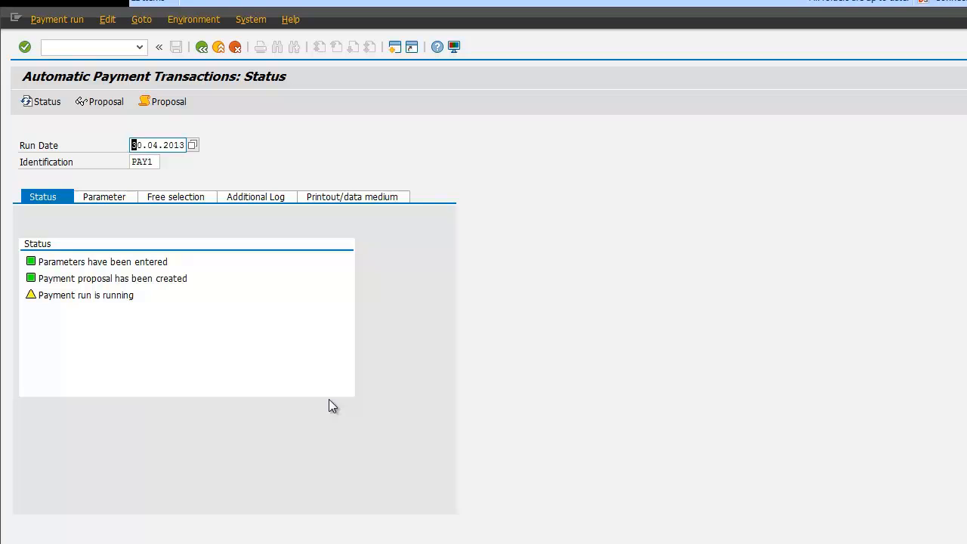
{"action": "left_click", "coordinate": [63, 107]}
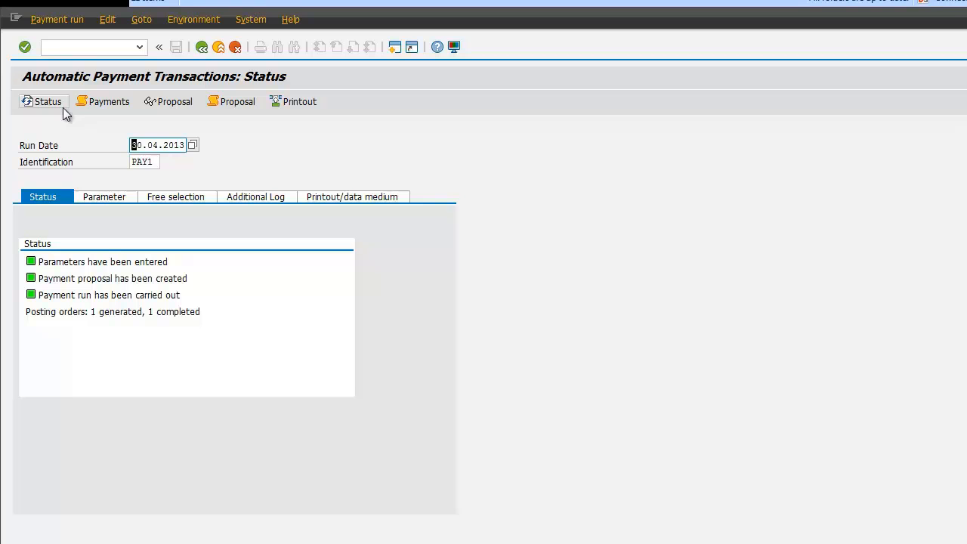
Review the payment run's job log and return to the SAP Easy Access screen
{"action": "left_click", "coordinate": [118, 101]}
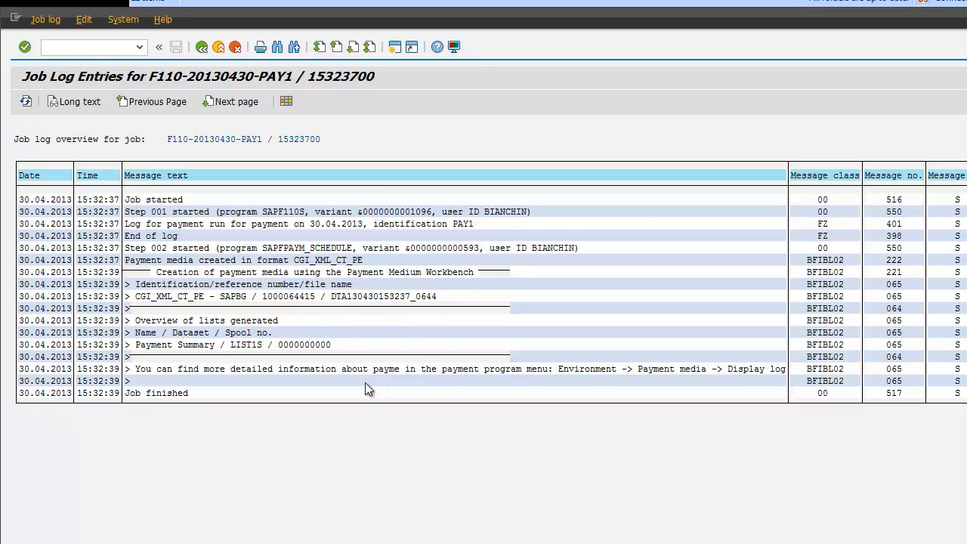
{"action": "left_click", "coordinate": [203, 48]}
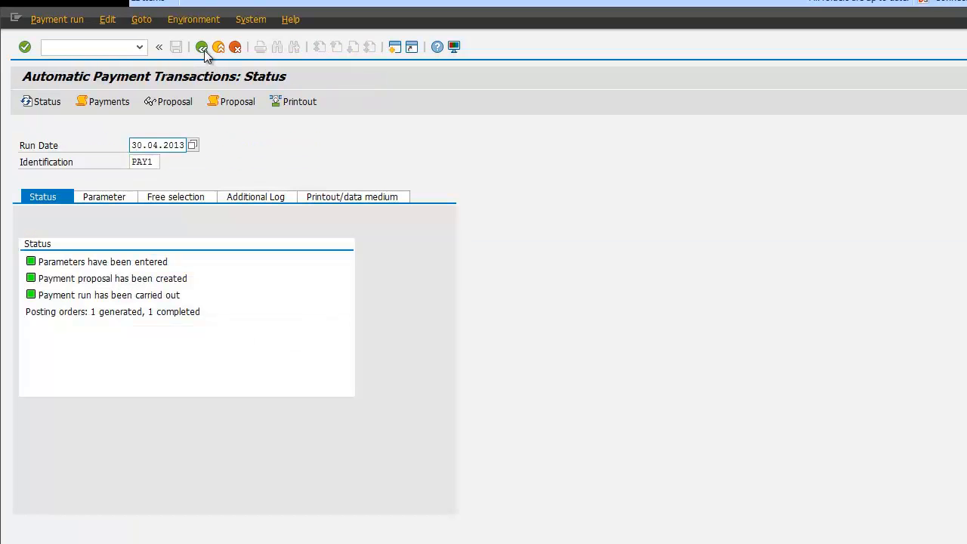
{"action": "left_click", "coordinate": [203, 49]}
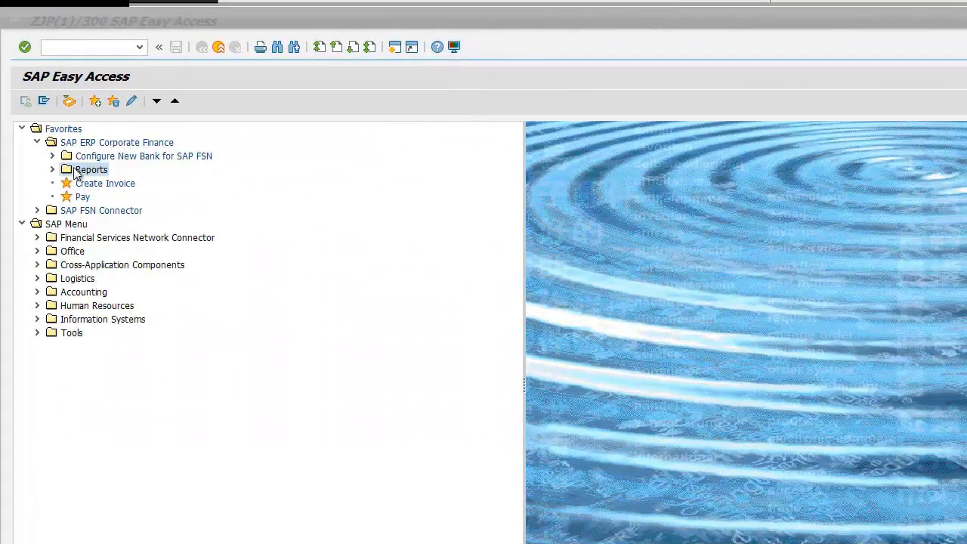
Run the Bank Account Balance report with a saved variant for company code 0001 and check the period 4 balance
{"action": "left_click", "coordinate": [52, 170]}
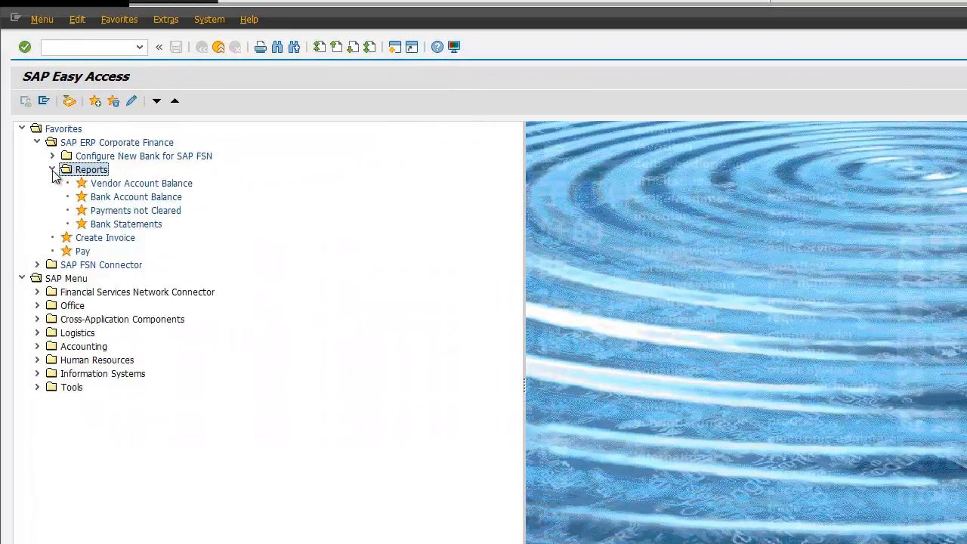
{"action": "double_click", "coordinate": [101, 197]}
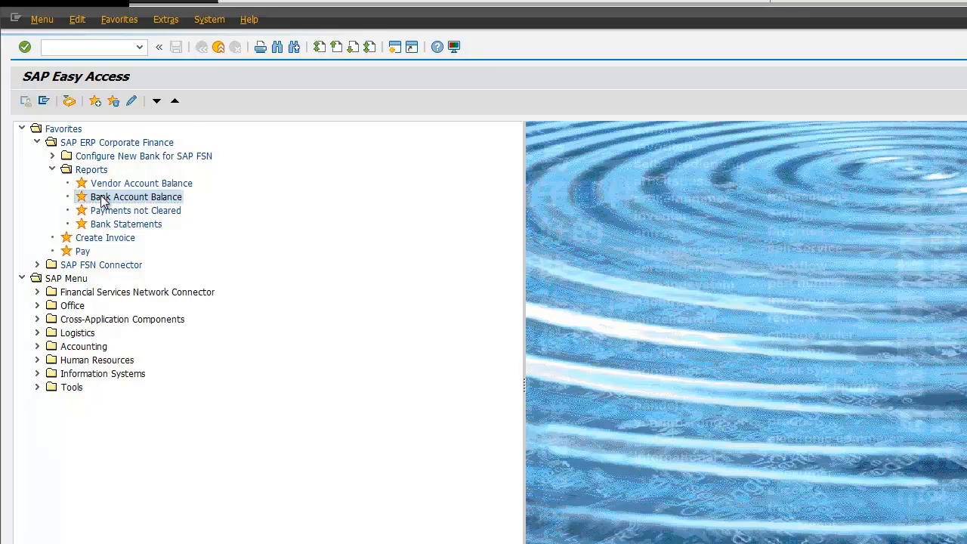
{"action": "left_click", "coordinate": [43, 102]}
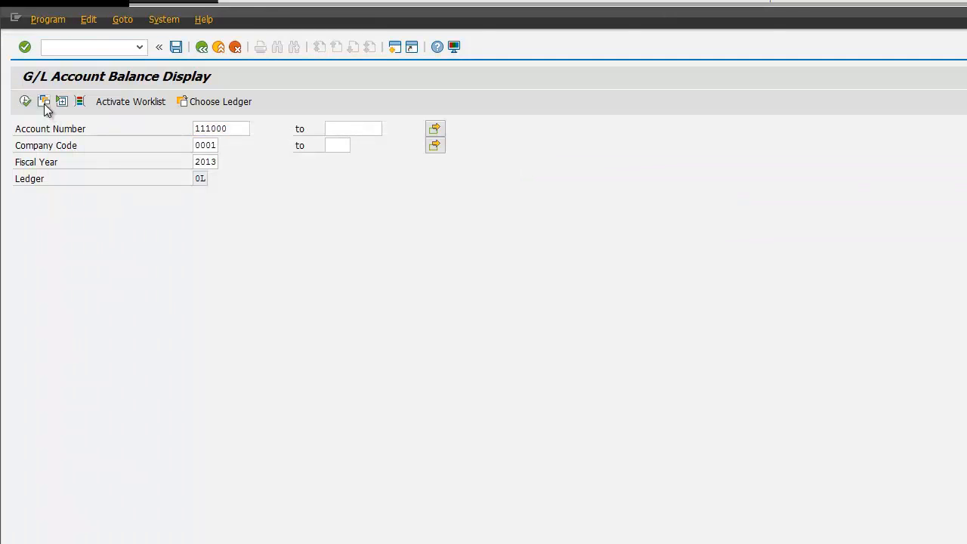
{"action": "double_click", "coordinate": [171, 298]}
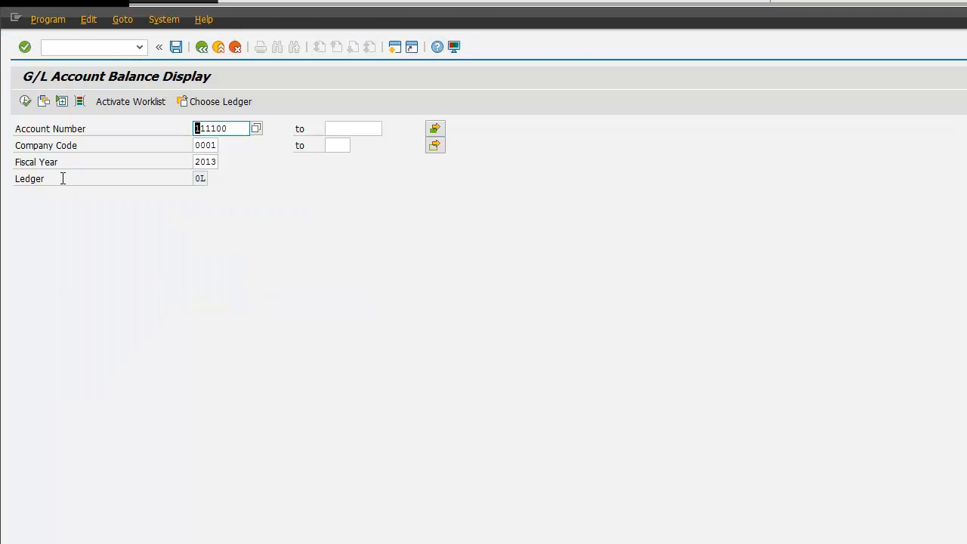
{"action": "left_click", "coordinate": [25, 101]}
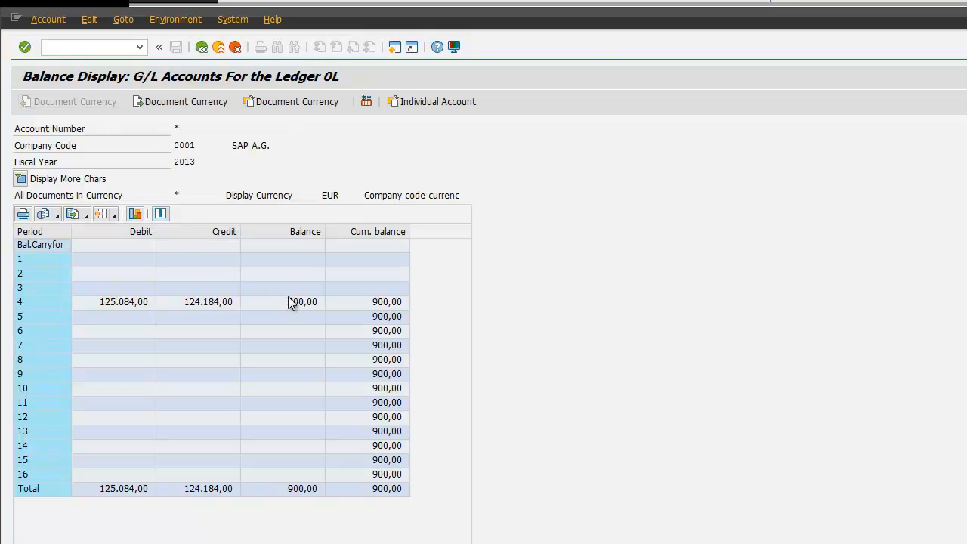
{"action": "left_click", "coordinate": [292, 301]}
View the individual balances of accounts 111000 SAPBG - AP Reconc. and 111100 SAPBG - Euros
{"action": "left_click", "coordinate": [442, 102]}
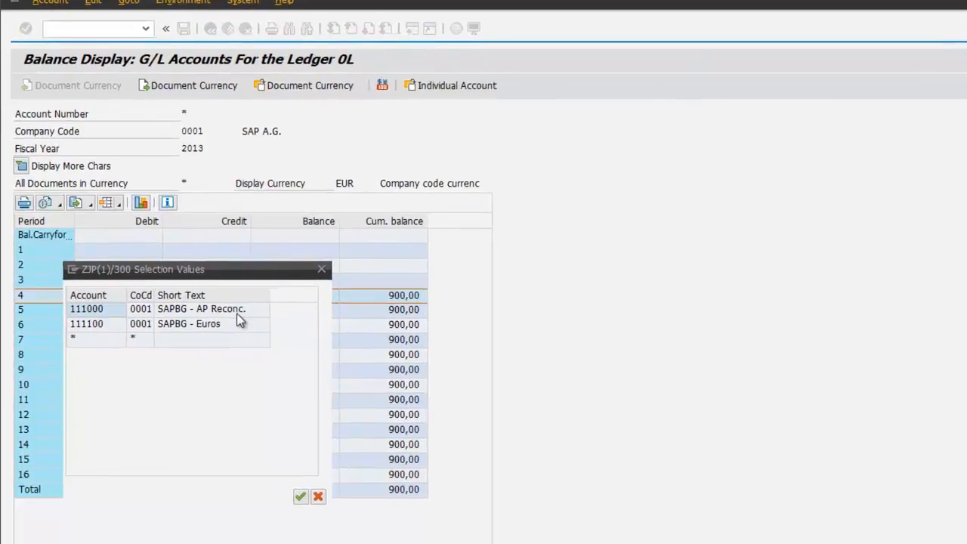
{"action": "left_click", "coordinate": [200, 314]}
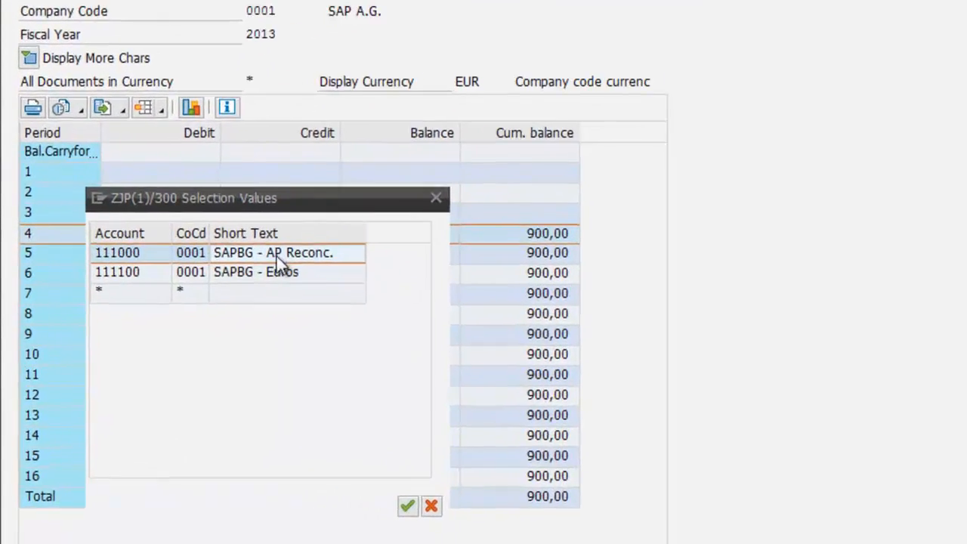
{"action": "left_click", "coordinate": [290, 275]}
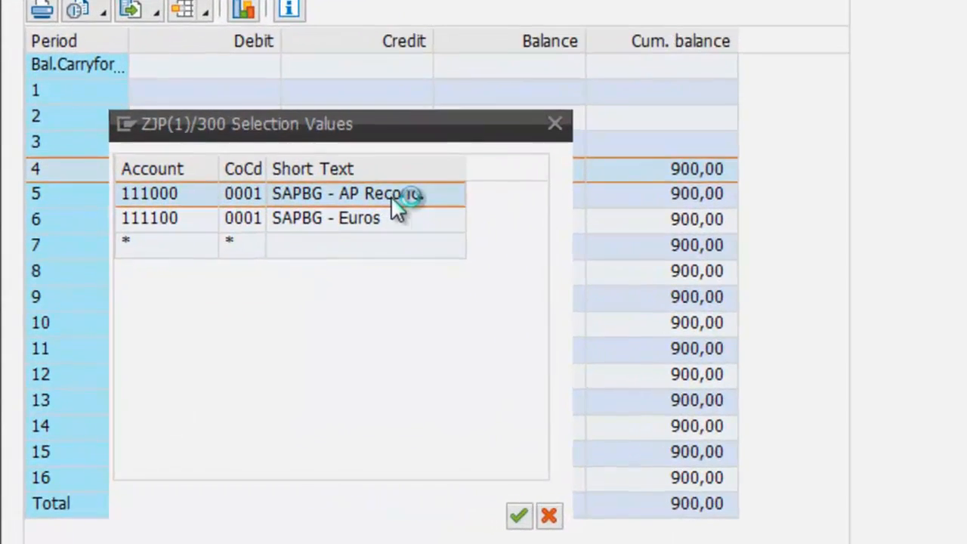
{"action": "double_click", "coordinate": [380, 204]}
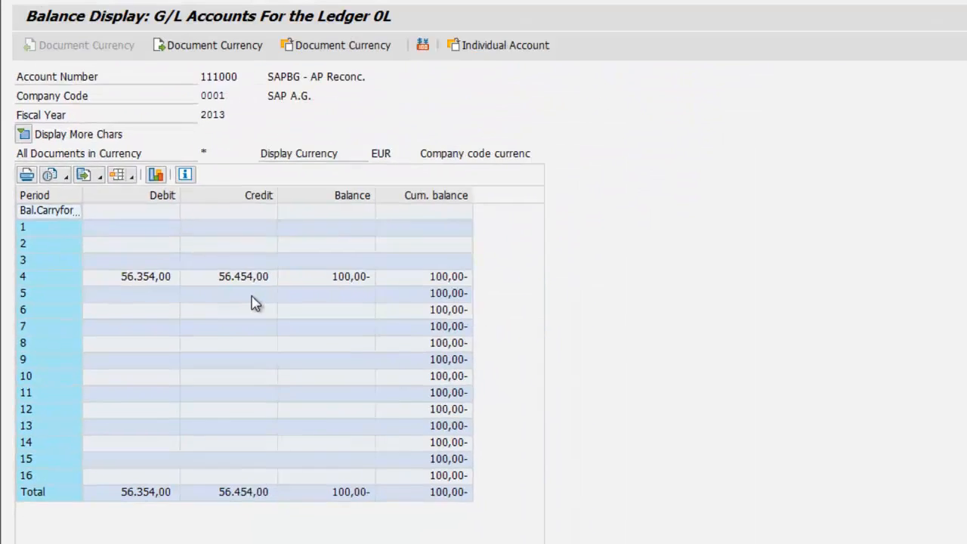
{"action": "left_click", "coordinate": [322, 305]}
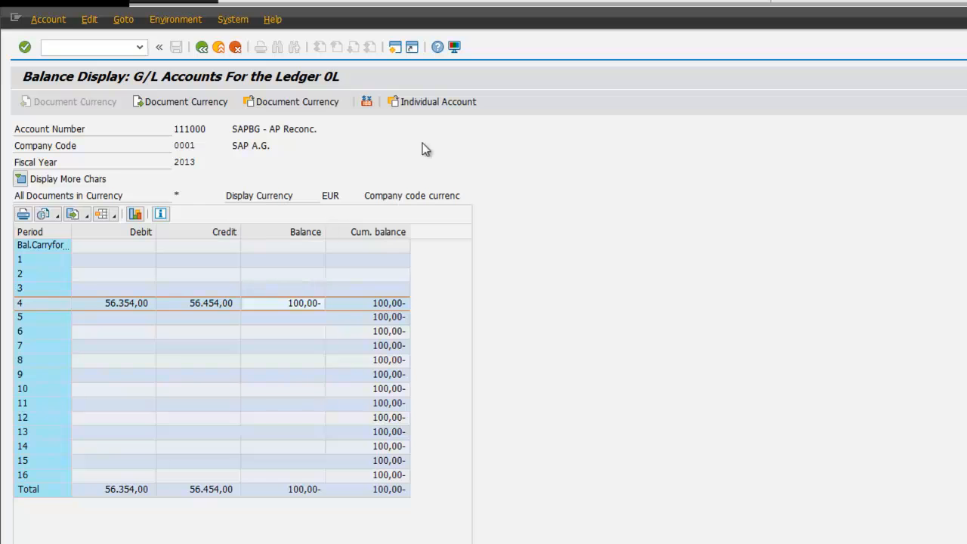
{"action": "left_click", "coordinate": [455, 107]}
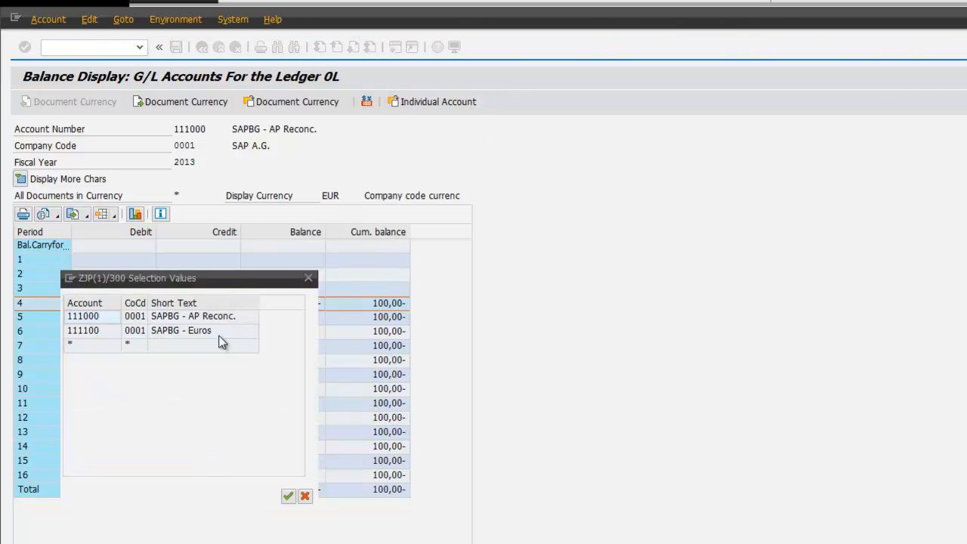
{"action": "double_click", "coordinate": [221, 336]}
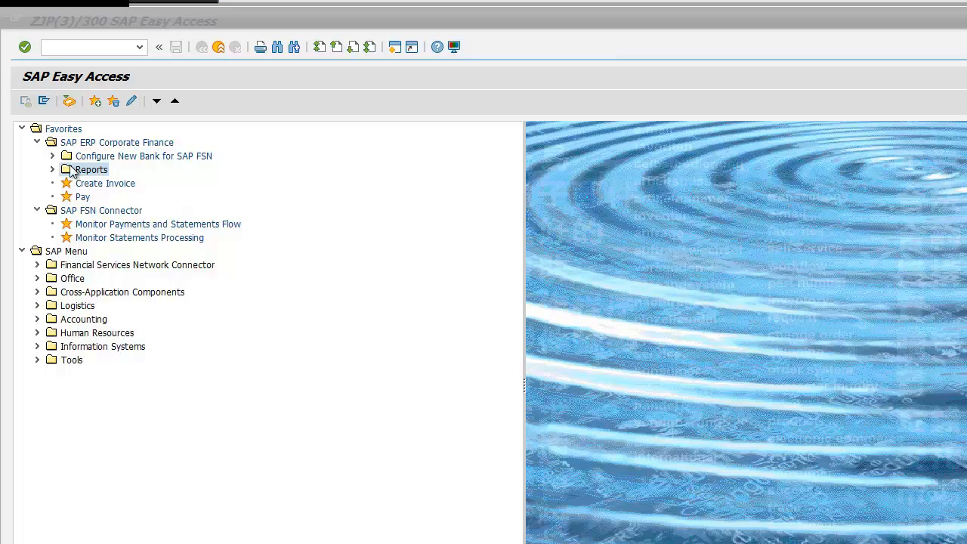
Open the Payments not Cleared report and load its PENDING variant
{"action": "left_click", "coordinate": [52, 171]}
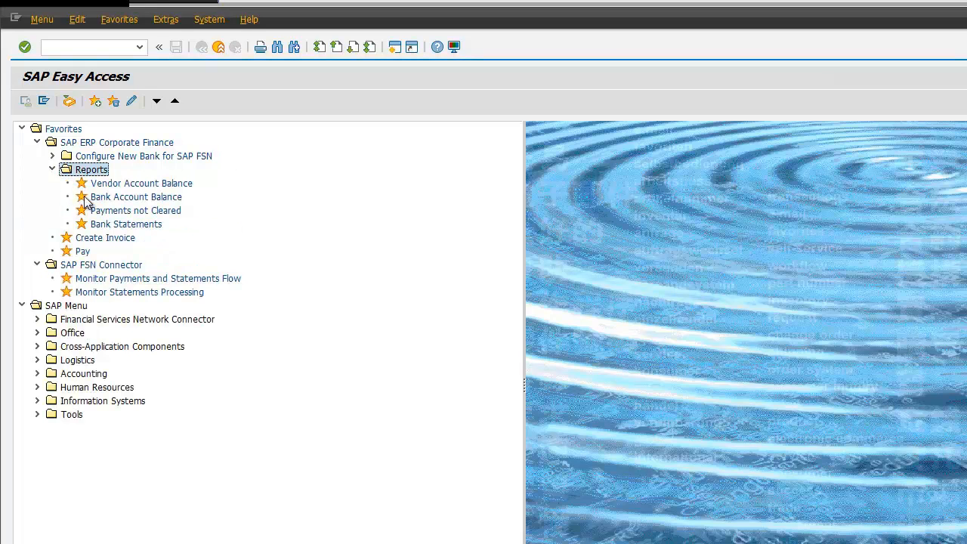
{"action": "left_click", "coordinate": [127, 211]}
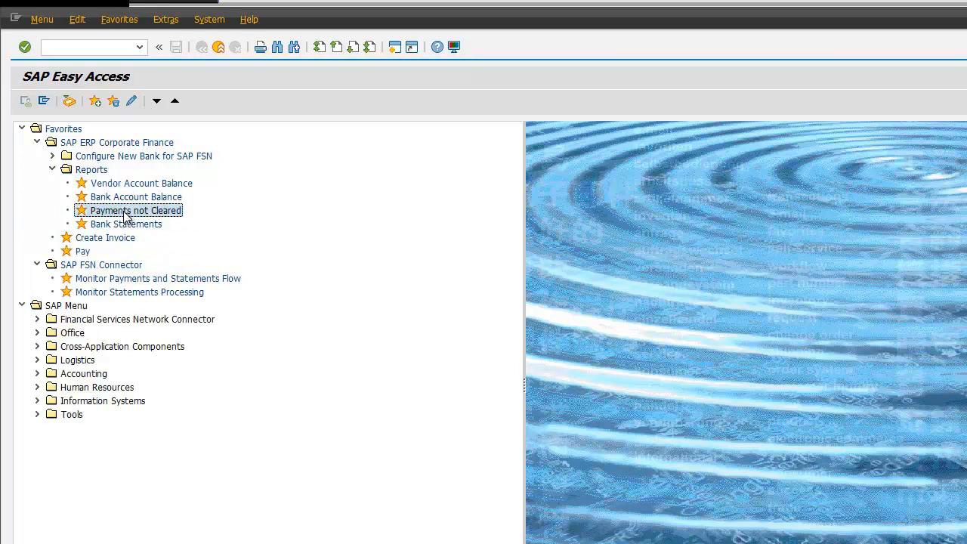
{"action": "double_click", "coordinate": [171, 215]}
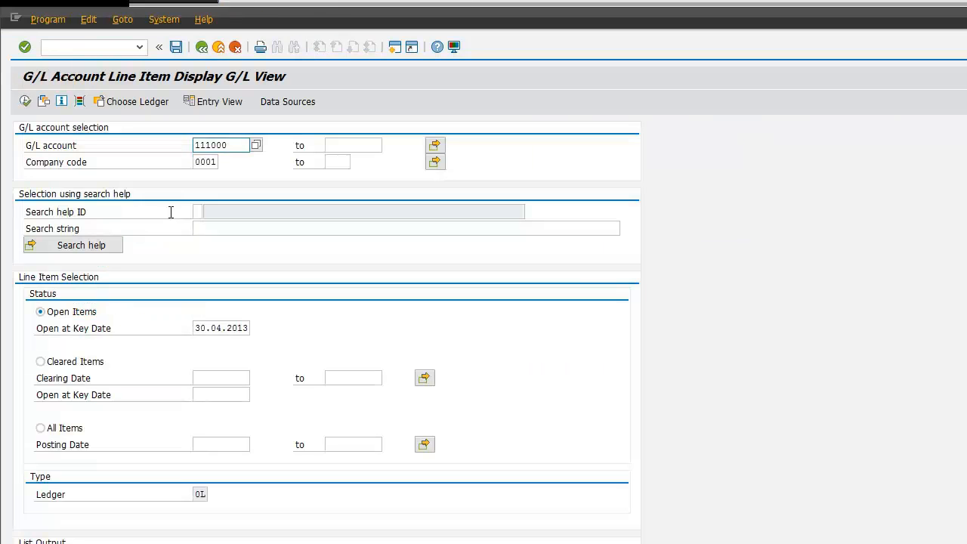
{"action": "left_click", "coordinate": [44, 105]}
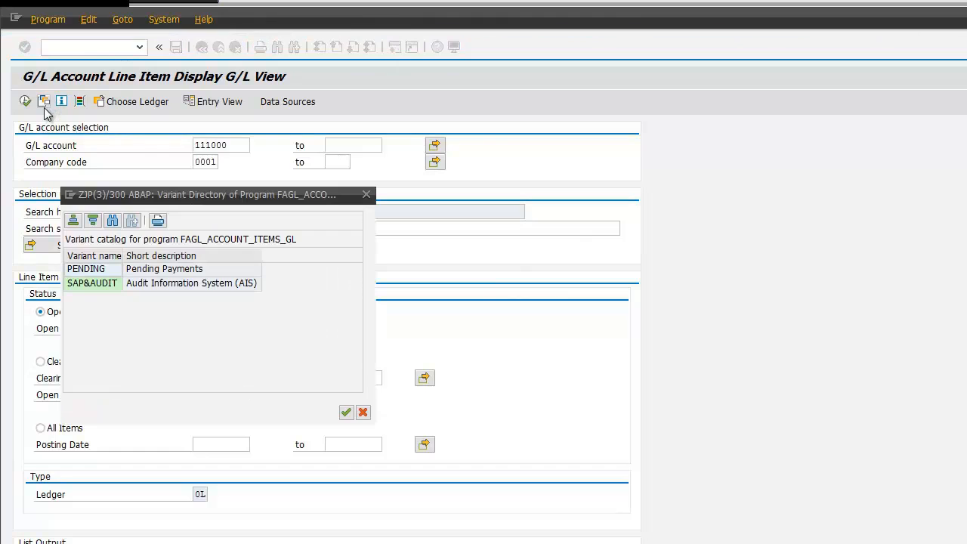
{"action": "left_click", "coordinate": [108, 269]}
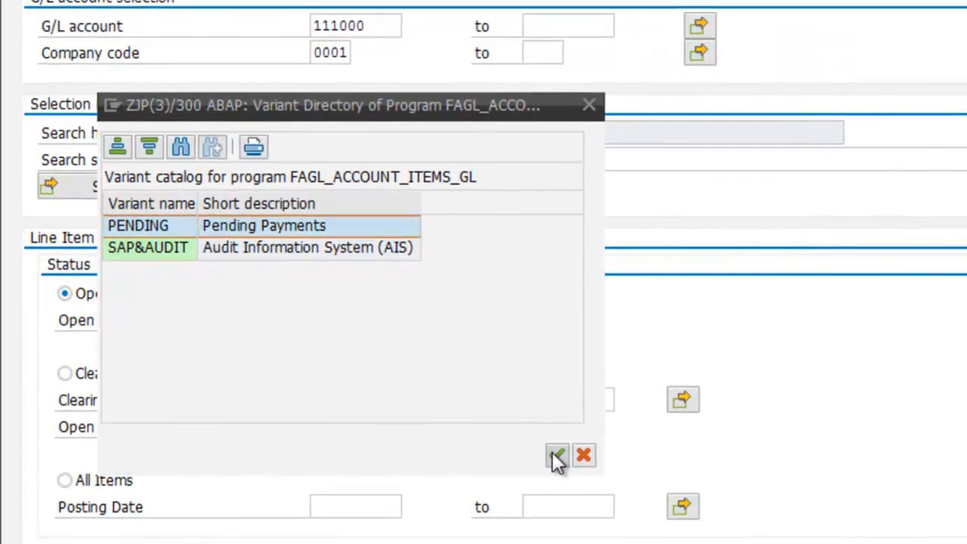
{"action": "left_click", "coordinate": [538, 450]}
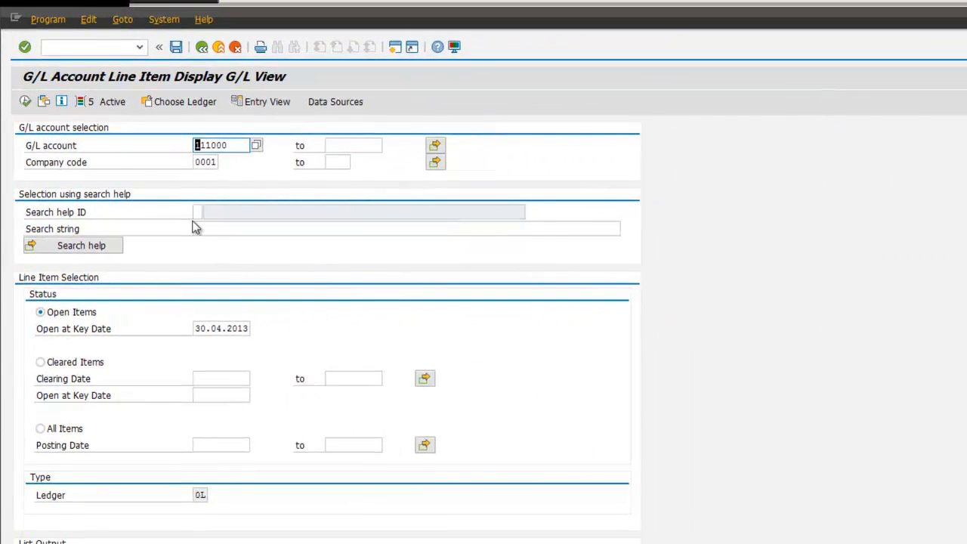
Execute the line item report for G/L account 111000 and check the open item's assignment and amount
{"action": "left_click", "coordinate": [26, 104]}
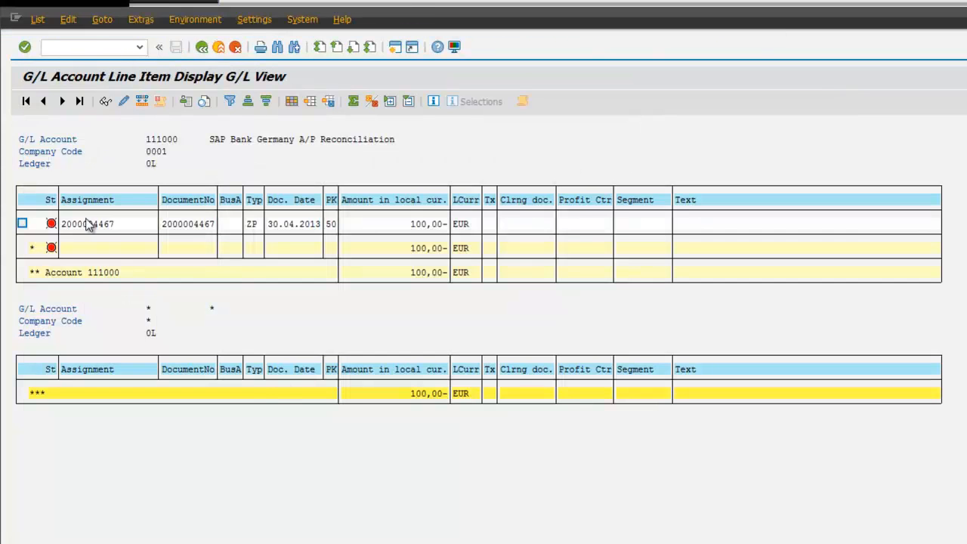
{"action": "left_click", "coordinate": [116, 226]}
{"action": "left_click", "coordinate": [410, 225]}
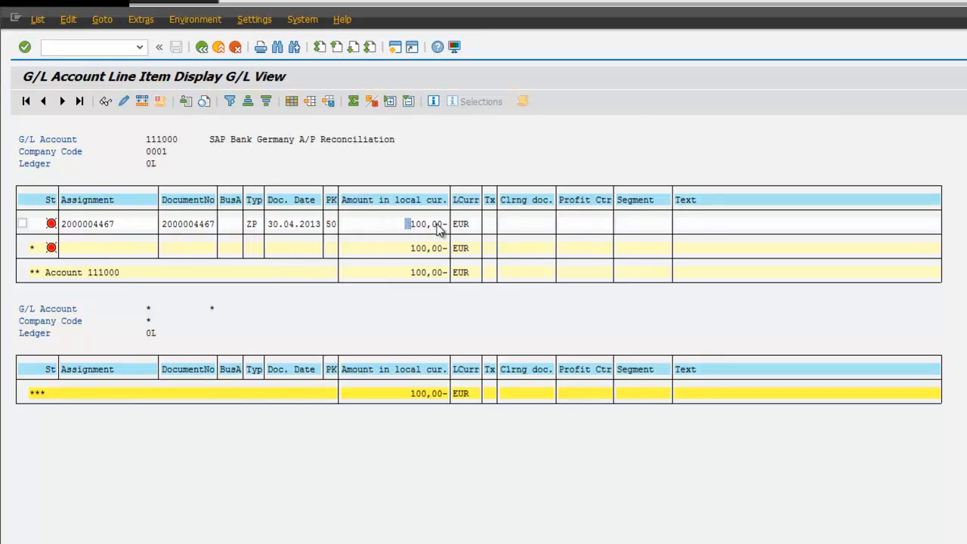
Open the Bank Statements report from the SAP ERP Corporate Finance reports in Favorites
{"action": "left_click", "coordinate": [376, 140]}
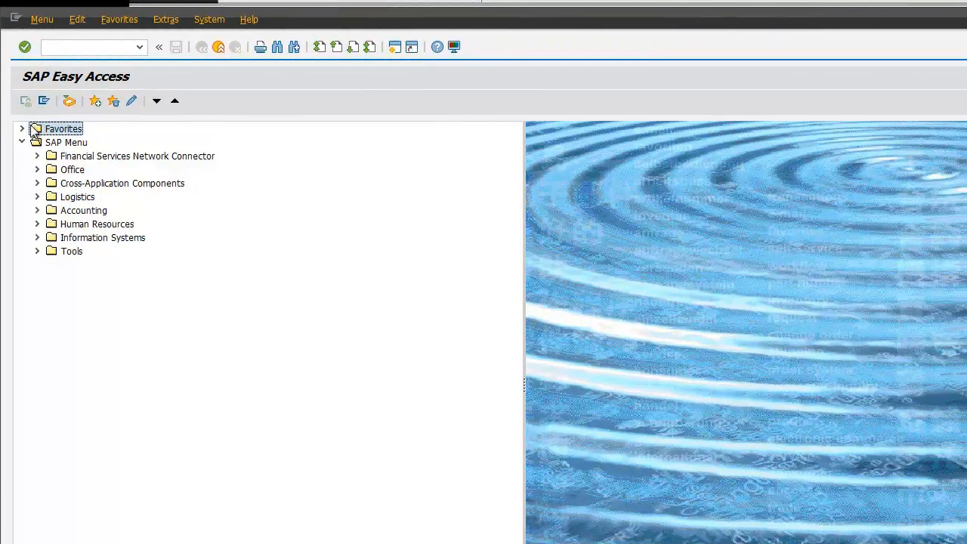
{"action": "left_click", "coordinate": [23, 130]}
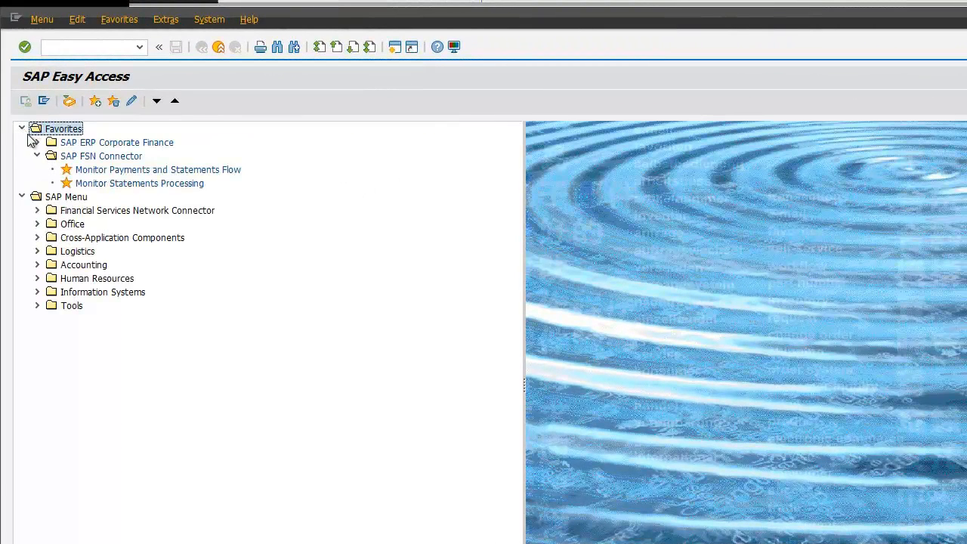
{"action": "left_click", "coordinate": [37, 143]}
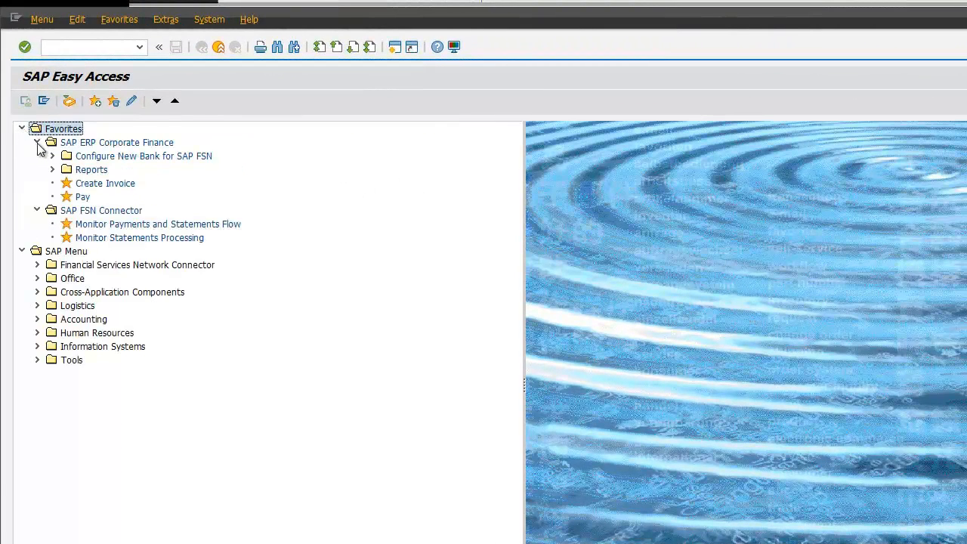
{"action": "left_click", "coordinate": [52, 170]}
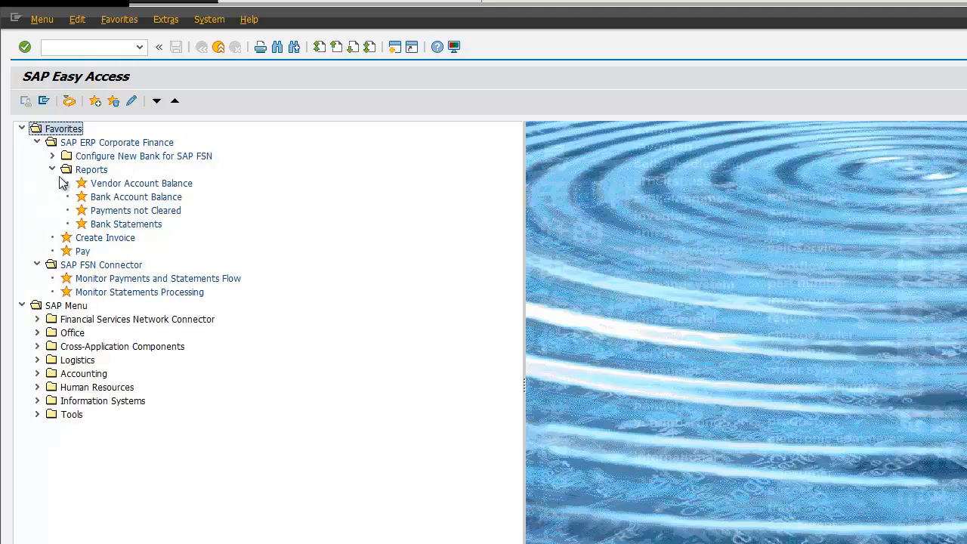
{"action": "left_click", "coordinate": [109, 225]}
{"action": "double_click", "coordinate": [147, 230]}
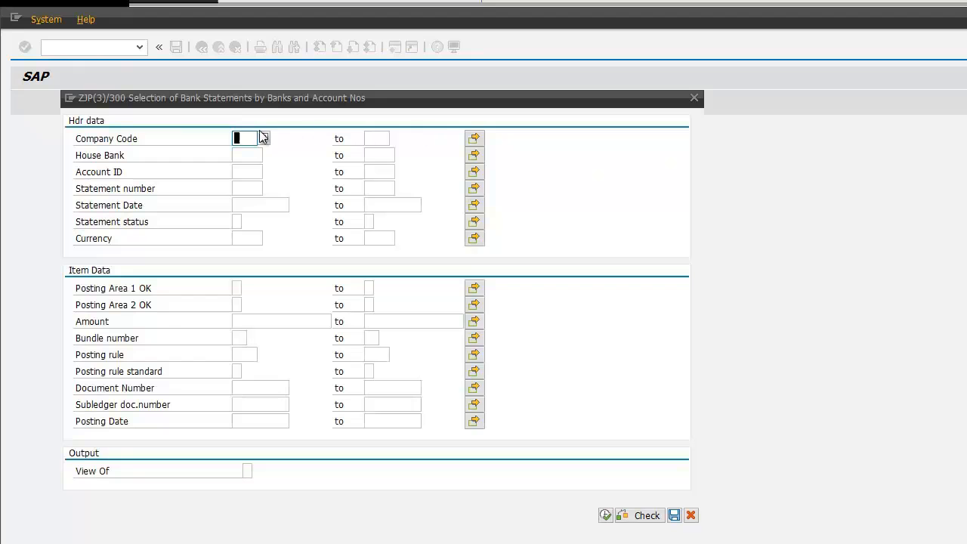
Run the bank statement selection for company code 0001, house bank SAPBG and posting date 30.04.2013
{"action": "type", "text": "0001"}
{"action": "key", "text": "Tab"}
{"action": "key", "text": "Tab"}
{"action": "key", "text": "Tab"}
{"action": "type", "text": "SAPBG"}
{"action": "key", "text": "Tab"}
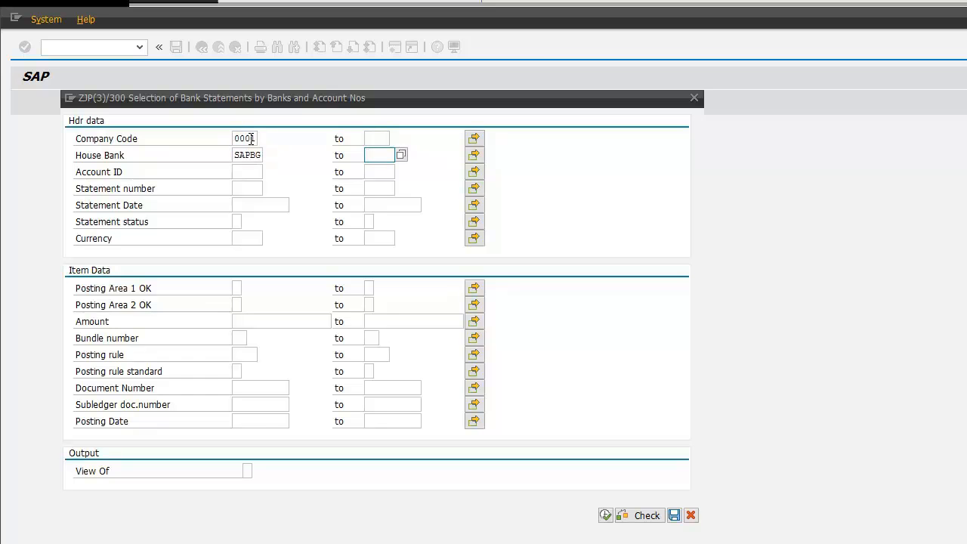
{"action": "left_click", "coordinate": [247, 417]}
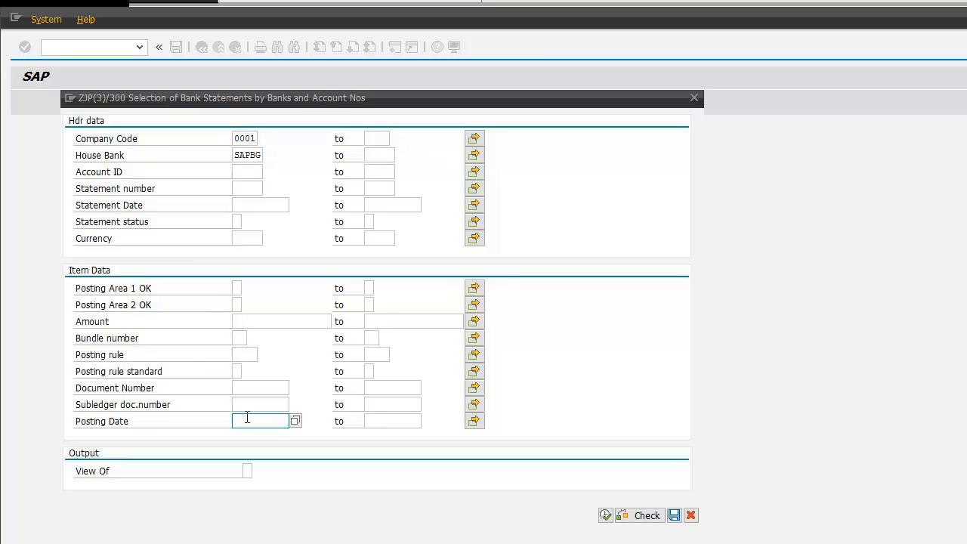
{"action": "type", "text": "30"}
{"action": "left_click", "coordinate": [286, 436]}
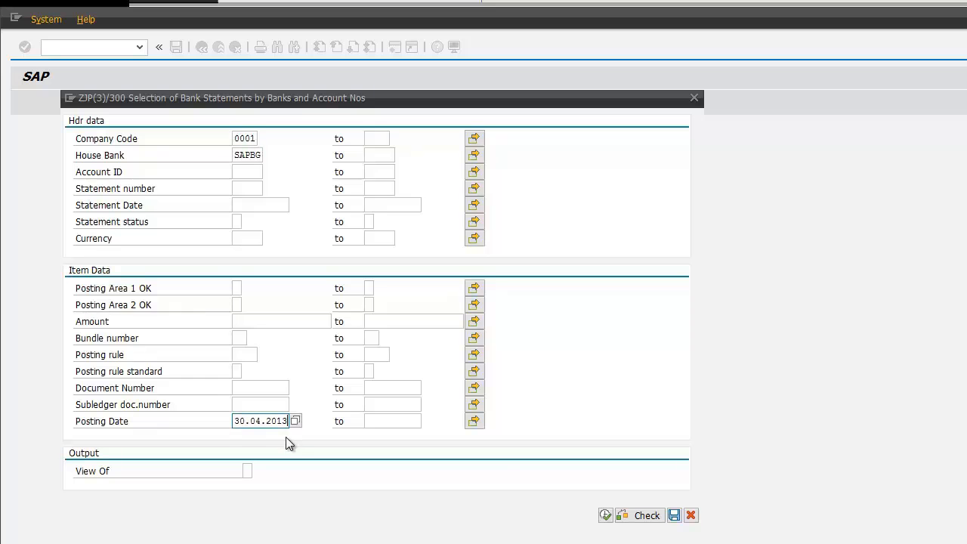
{"action": "left_click", "coordinate": [606, 516]}
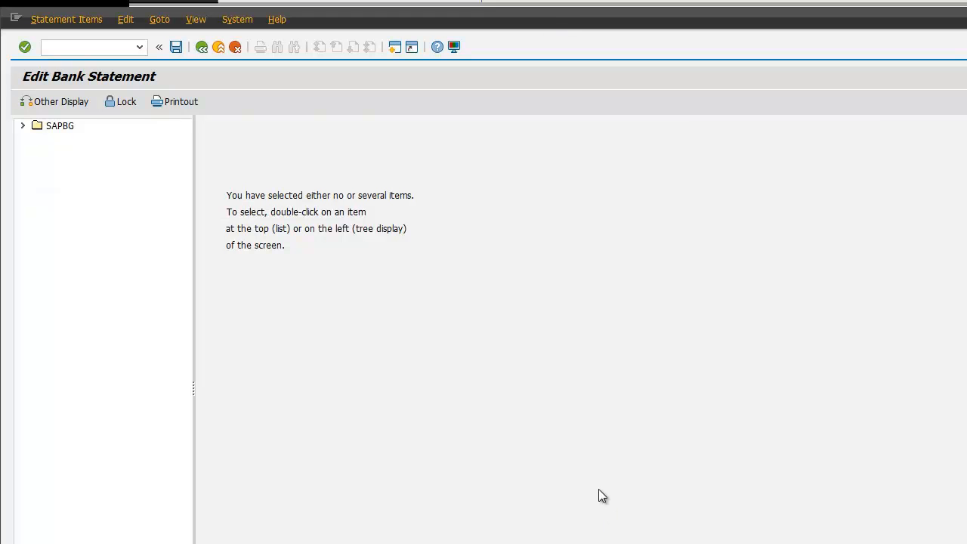
Expand the SAPBG EUR statements and display the details of item 00001 in statement 52
{"action": "left_click", "coordinate": [23, 126]}
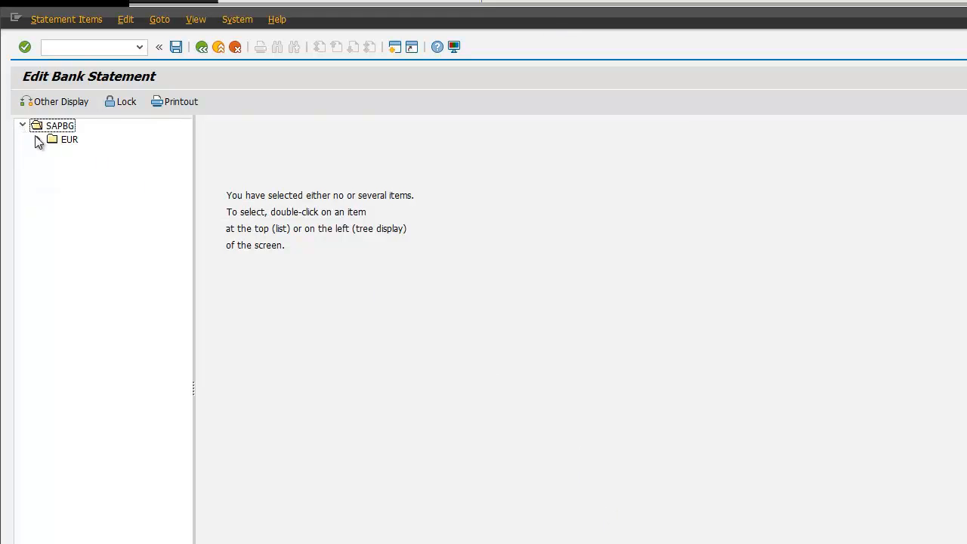
{"action": "left_click", "coordinate": [38, 140]}
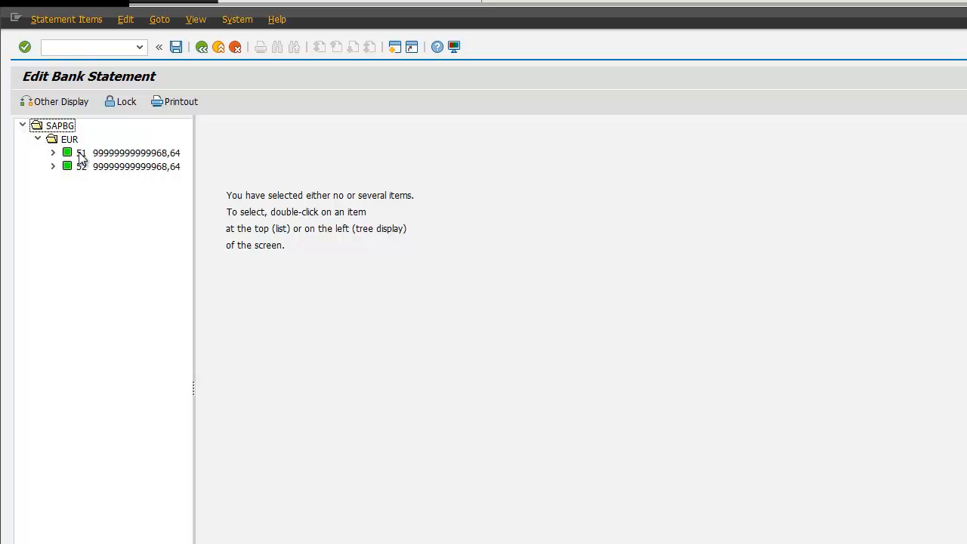
{"action": "left_click", "coordinate": [105, 169]}
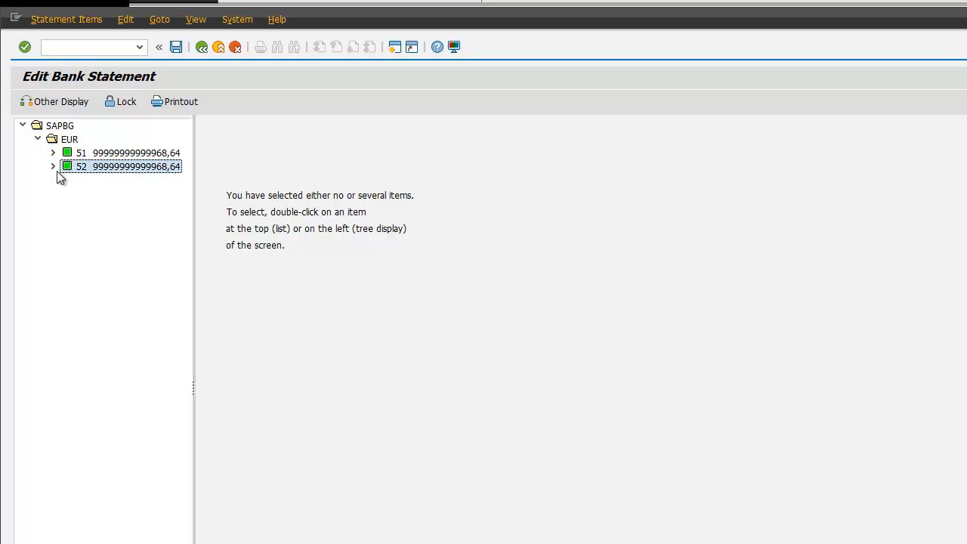
{"action": "left_click", "coordinate": [54, 167]}
{"action": "left_click", "coordinate": [125, 183]}
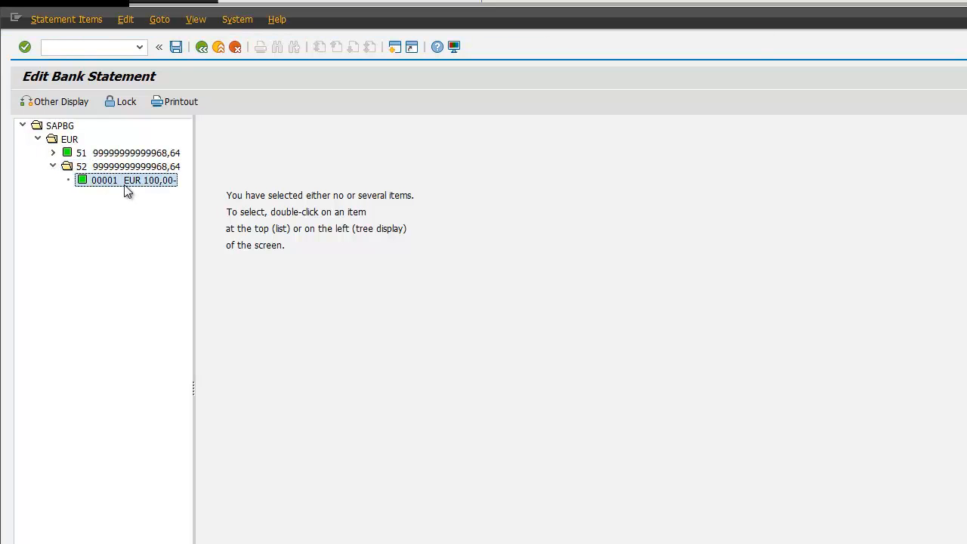
{"action": "double_click", "coordinate": [156, 182]}
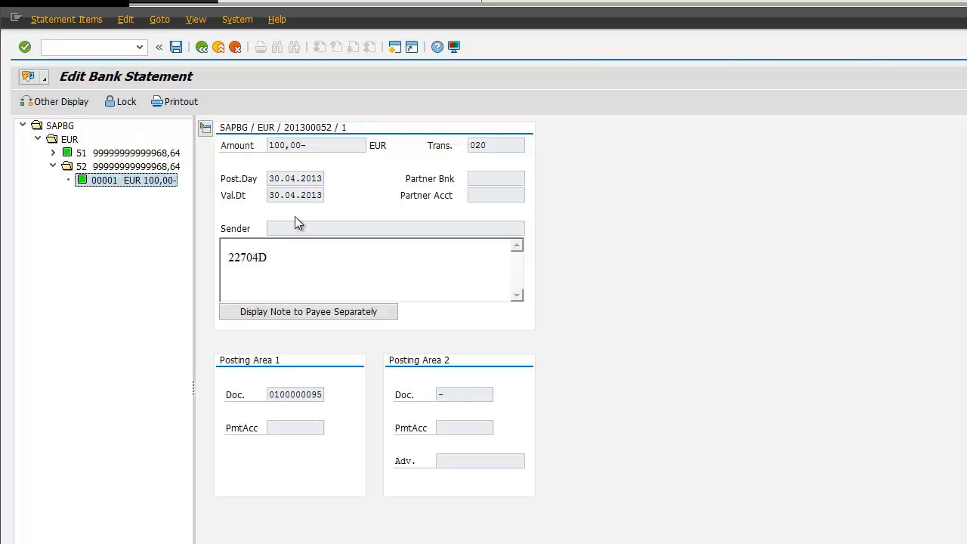
Display the Posting Area 1 document and check the assignment in its 111000 SAPBG - AP Reconc. line item
{"action": "left_click_drag", "start_coordinate": [268, 398], "coordinate": [332, 393]}
{"action": "left_click", "coordinate": [311, 395]}
{"action": "double_click", "coordinate": [303, 396]}
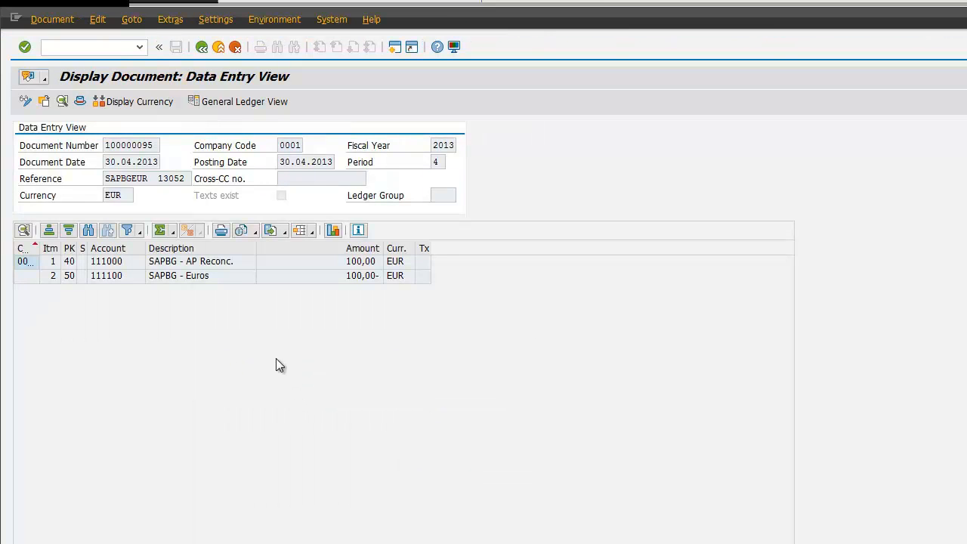
{"action": "left_click", "coordinate": [234, 262]}
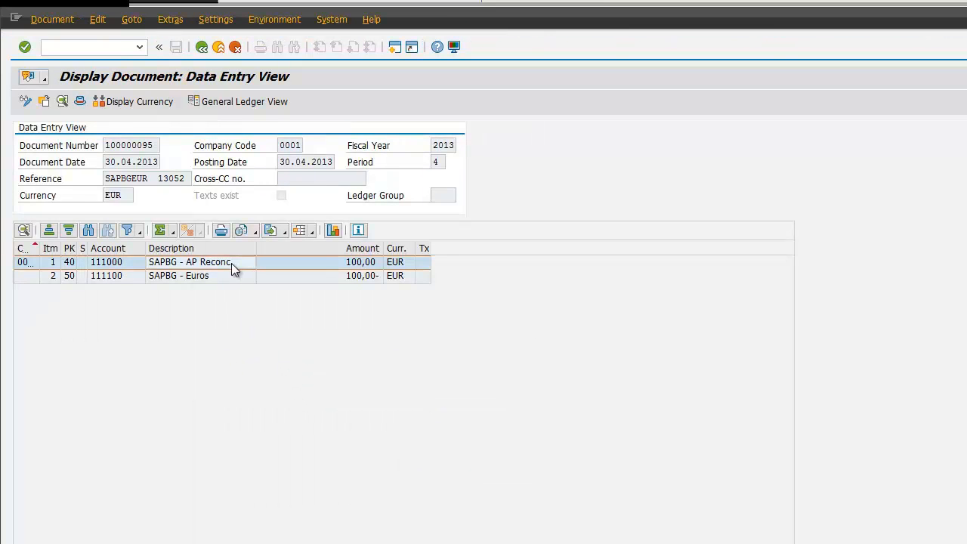
{"action": "double_click", "coordinate": [223, 263]}
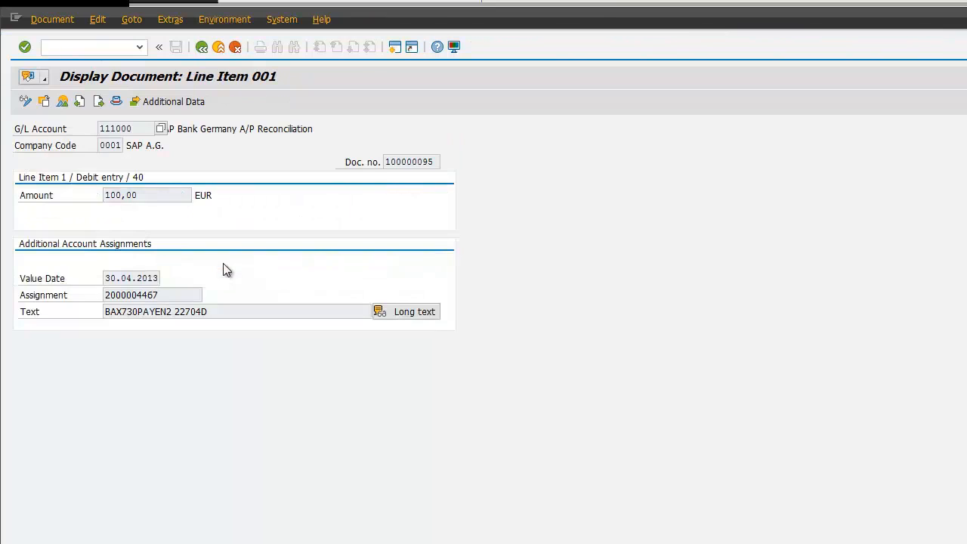
{"action": "left_click_drag", "start_coordinate": [160, 297], "coordinate": [105, 295]}
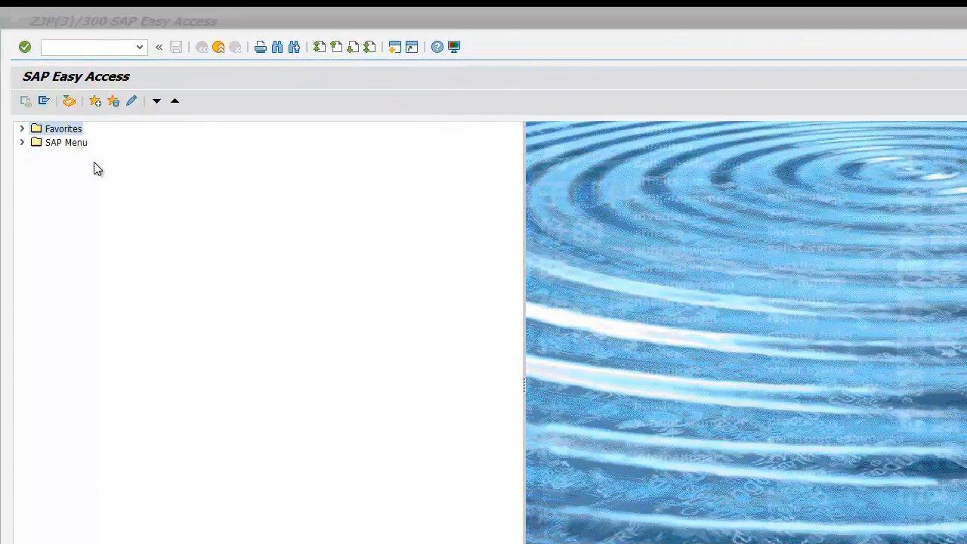
Reopen the Payments not Cleared report from Favorites and load the PENDING variant
{"action": "left_click", "coordinate": [22, 129]}
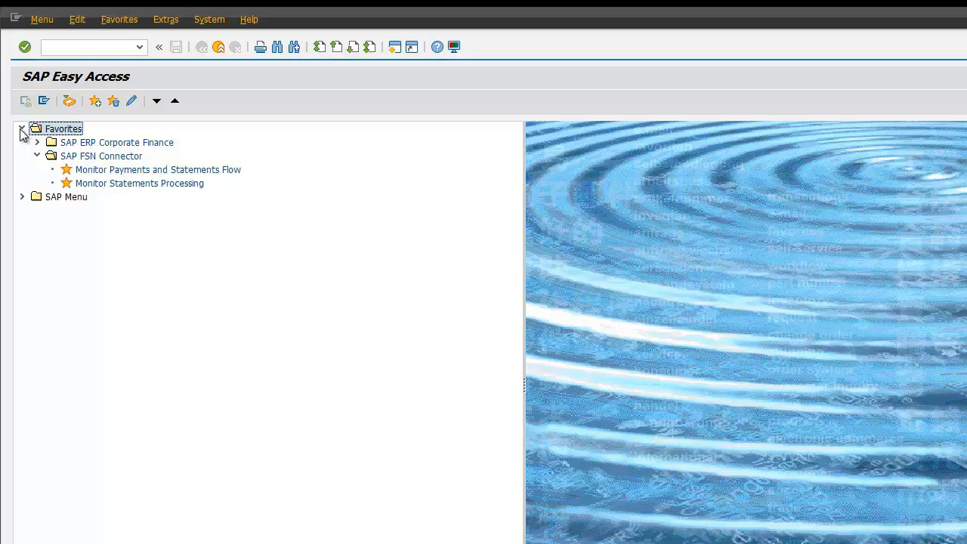
{"action": "left_click", "coordinate": [37, 143]}
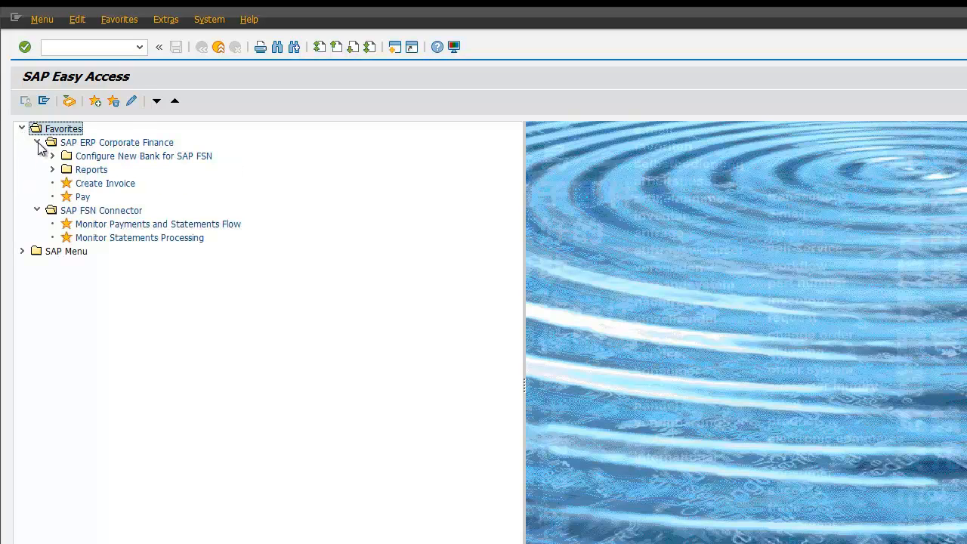
{"action": "left_click", "coordinate": [53, 169]}
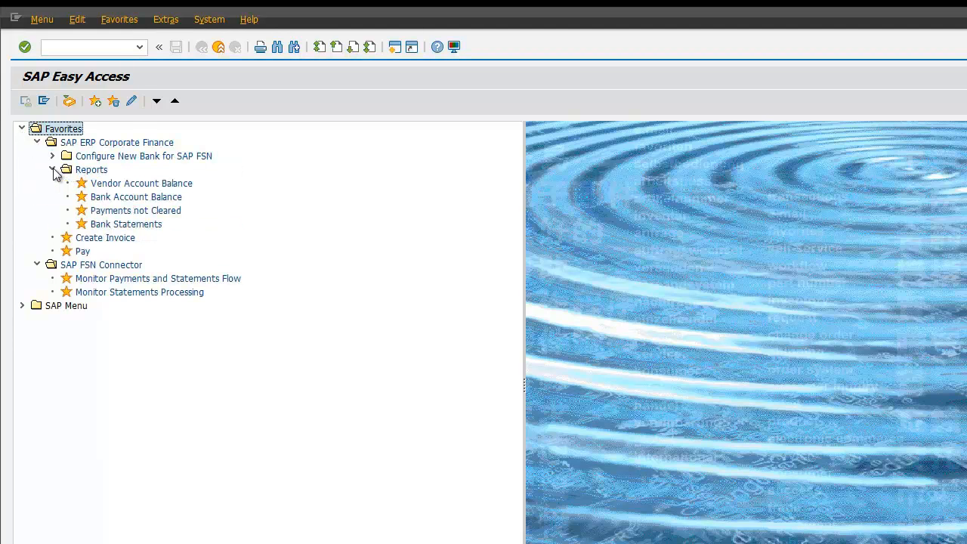
{"action": "left_click", "coordinate": [116, 212]}
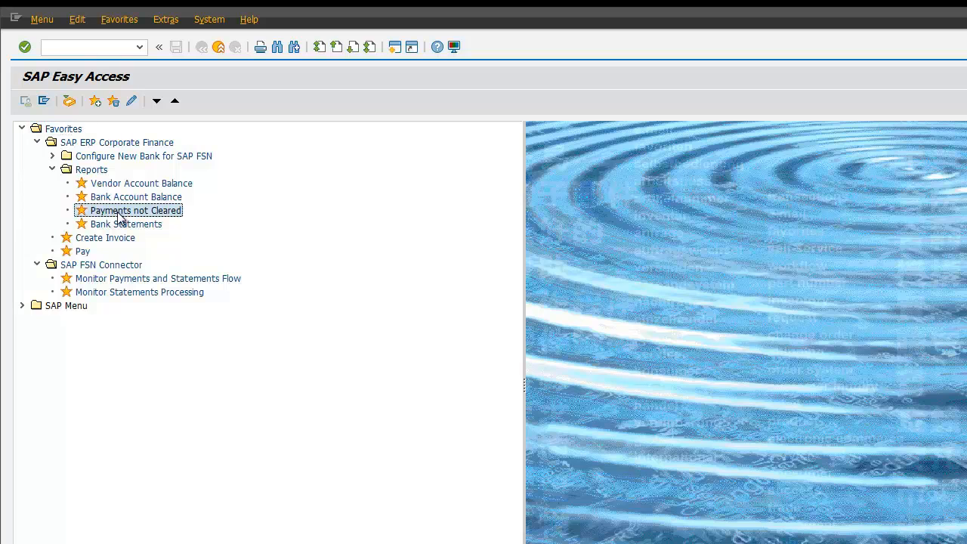
{"action": "double_click", "coordinate": [174, 213]}
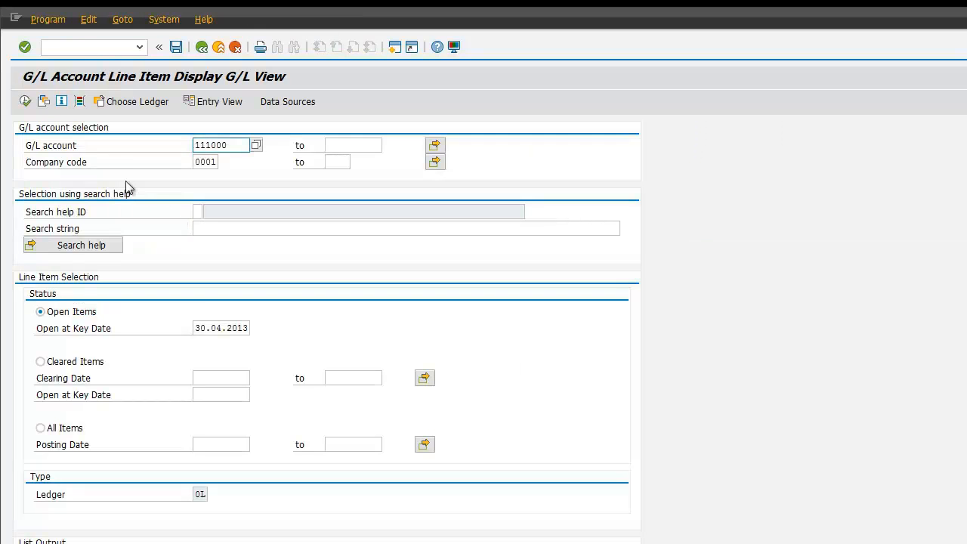
{"action": "left_click", "coordinate": [41, 104]}
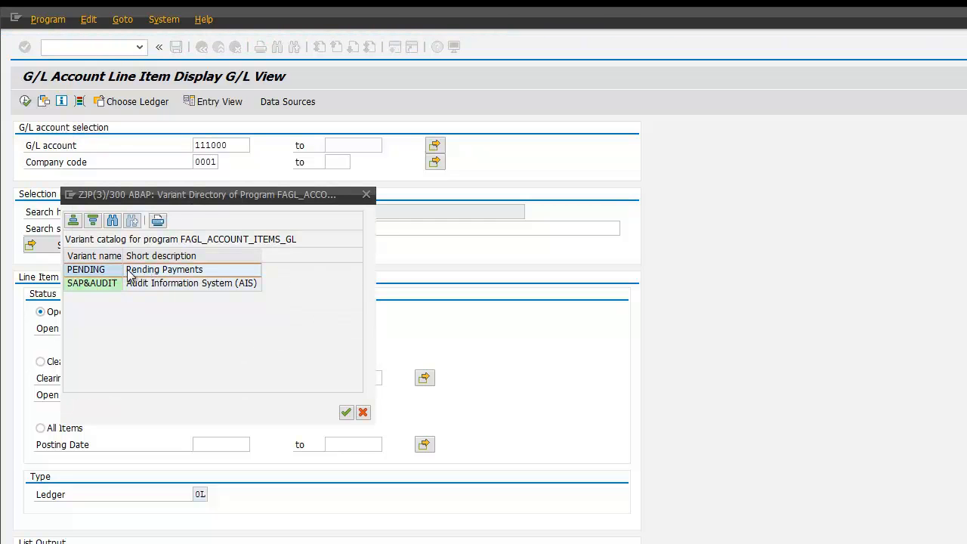
{"action": "left_click", "coordinate": [343, 413]}
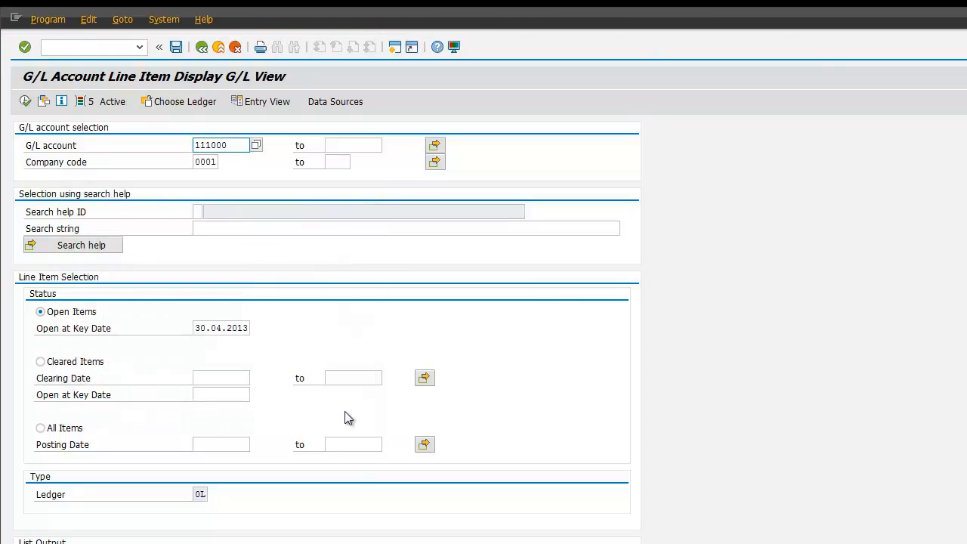
Execute the open item report for G/L account 111000, read the explanatory text and close it
{"action": "left_click", "coordinate": [25, 102]}
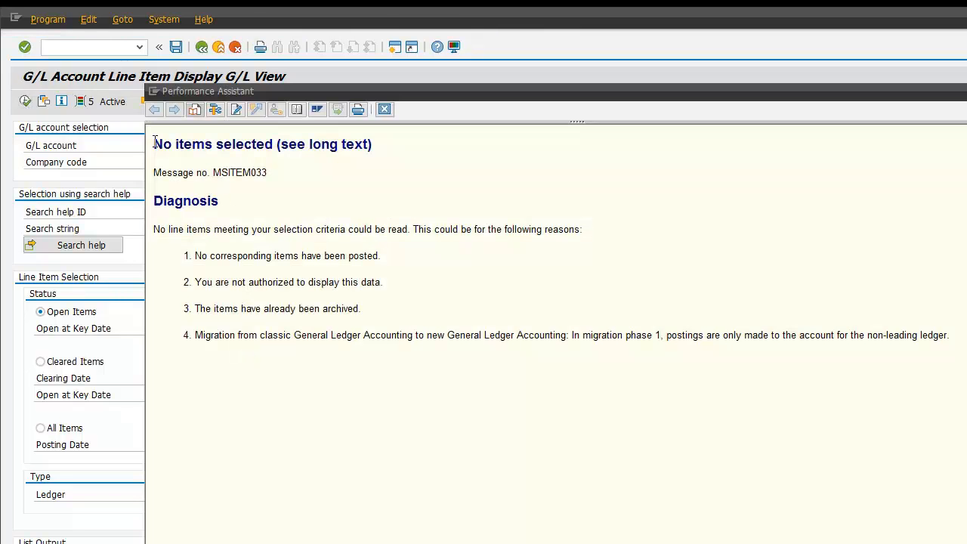
{"action": "left_click_drag", "start_coordinate": [154, 142], "coordinate": [275, 137]}
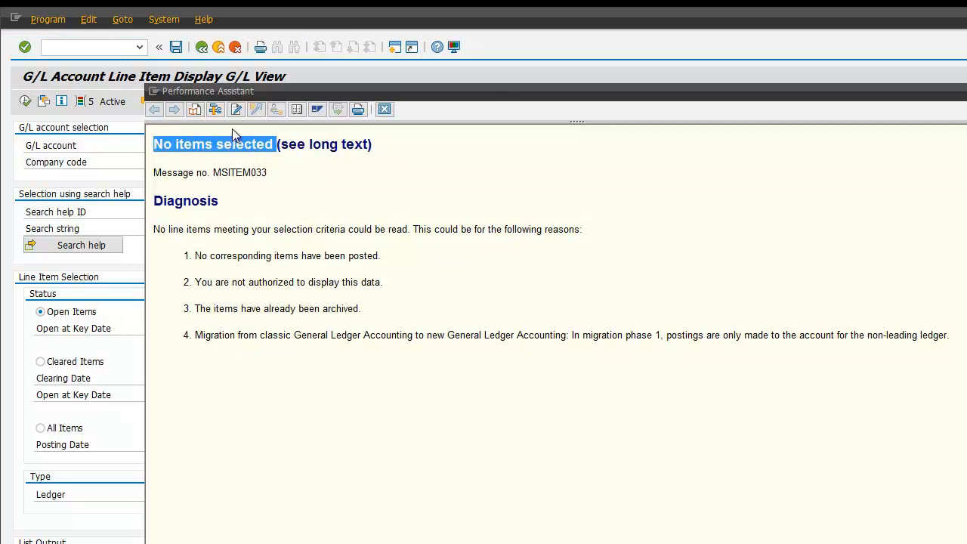
{"action": "left_click", "coordinate": [384, 109]}
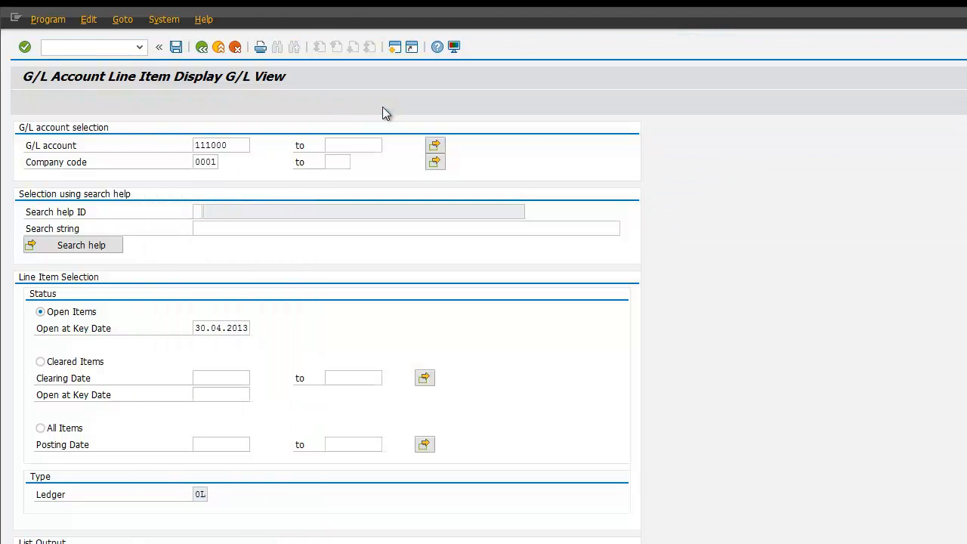
Rerun the G/L account 111000 report for Cleared Items and check the listed item's document date
{"action": "left_click", "coordinate": [41, 312]}
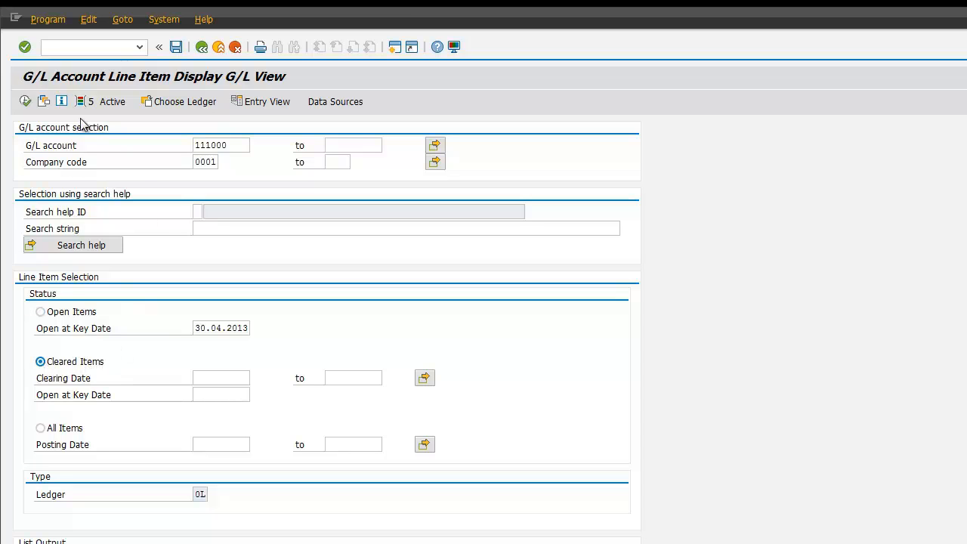
{"action": "left_click", "coordinate": [25, 103]}
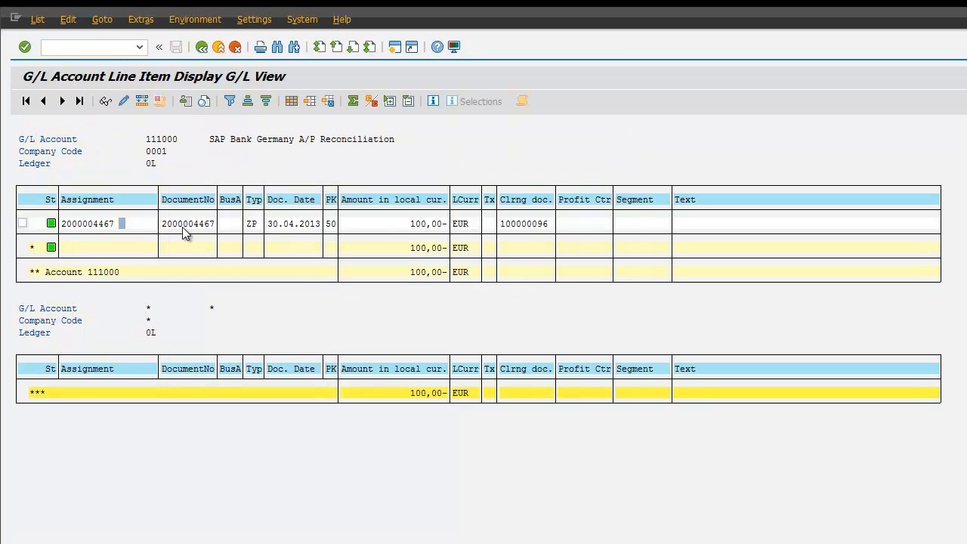
{"action": "left_click", "coordinate": [286, 224]}
Inspect the cleared item's clearing document and line item details, then close the details and check its assignment
{"action": "left_click", "coordinate": [518, 224]}
{"action": "double_click", "coordinate": [519, 224]}
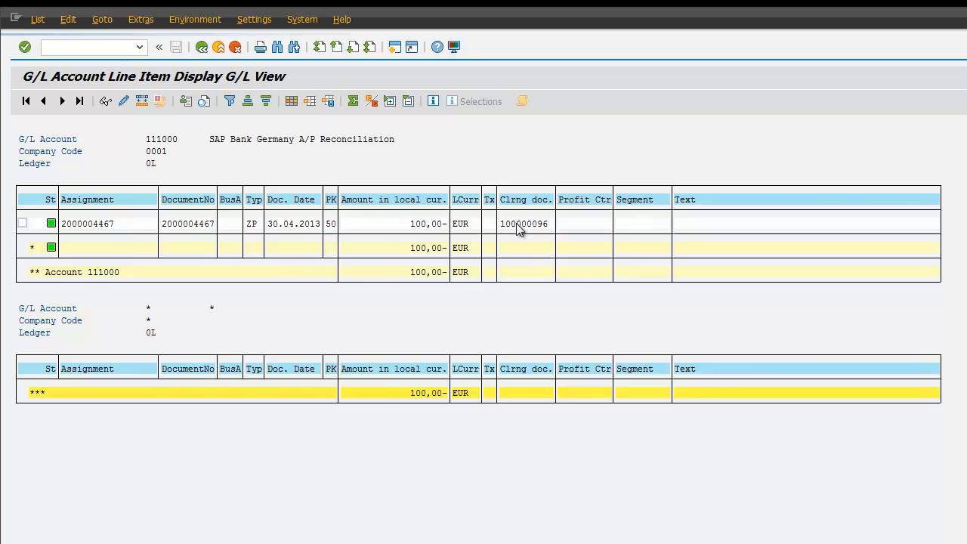
{"action": "left_click_drag", "start_coordinate": [385, 341], "coordinate": [381, 414]}
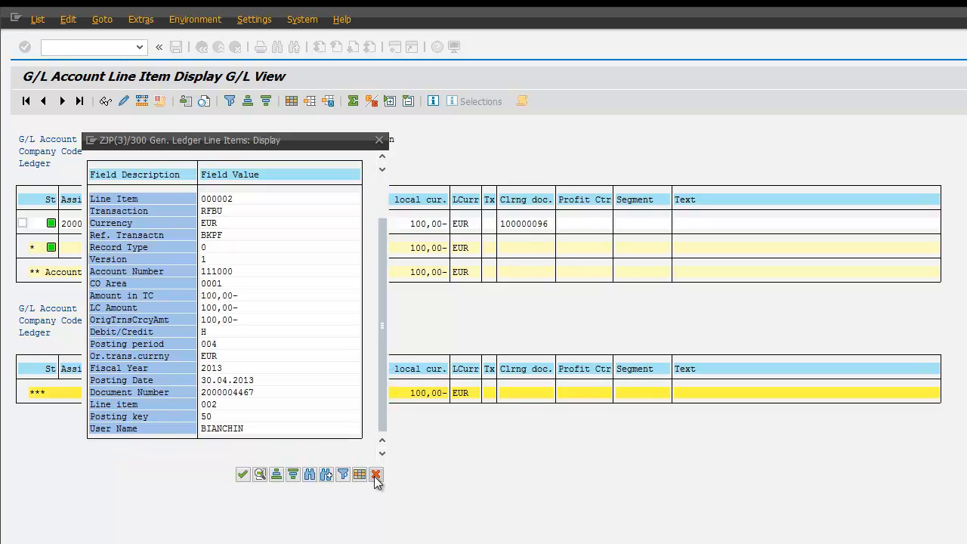
{"action": "left_click", "coordinate": [376, 474]}
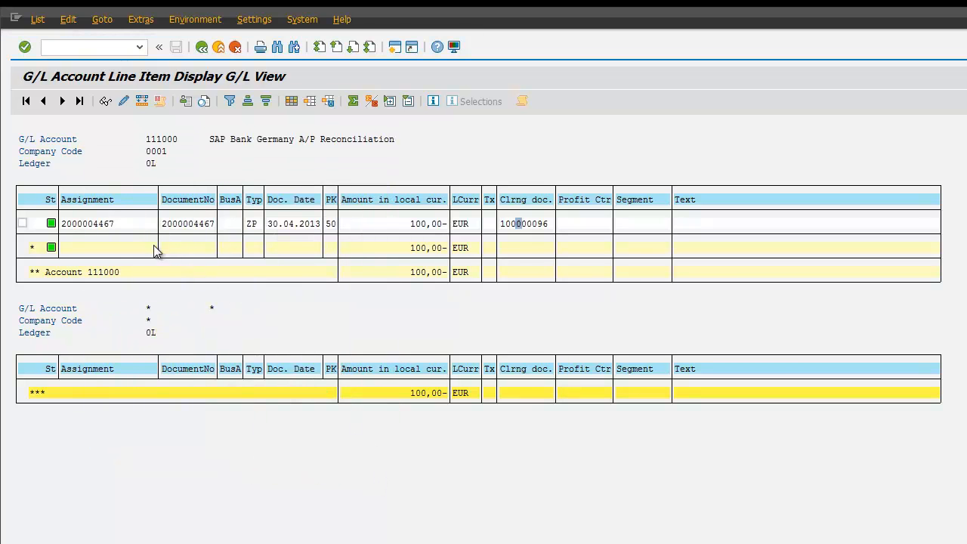
{"action": "left_click", "coordinate": [148, 223]}
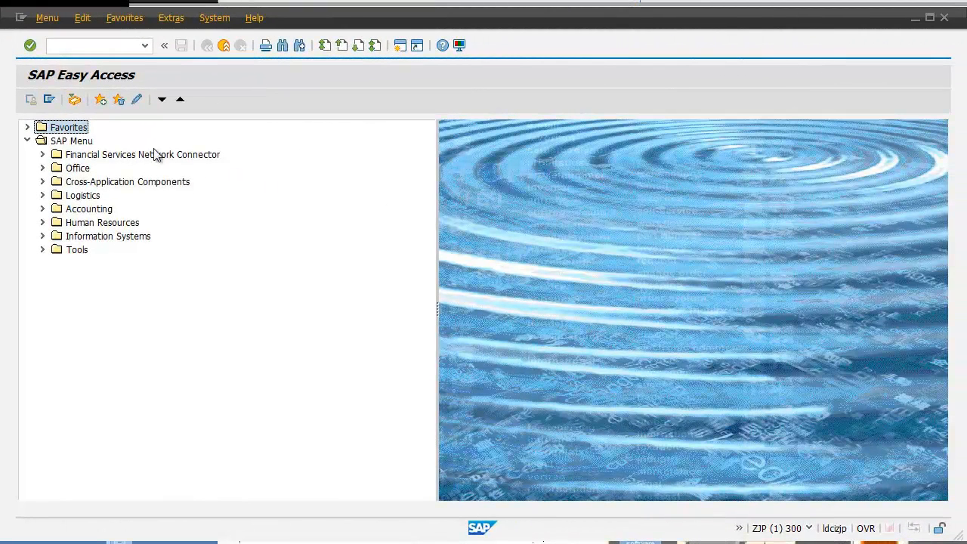
Open the Pay transaction from the SAP ERP Corporate Finance folder in Favorites
{"action": "left_click", "coordinate": [28, 127]}
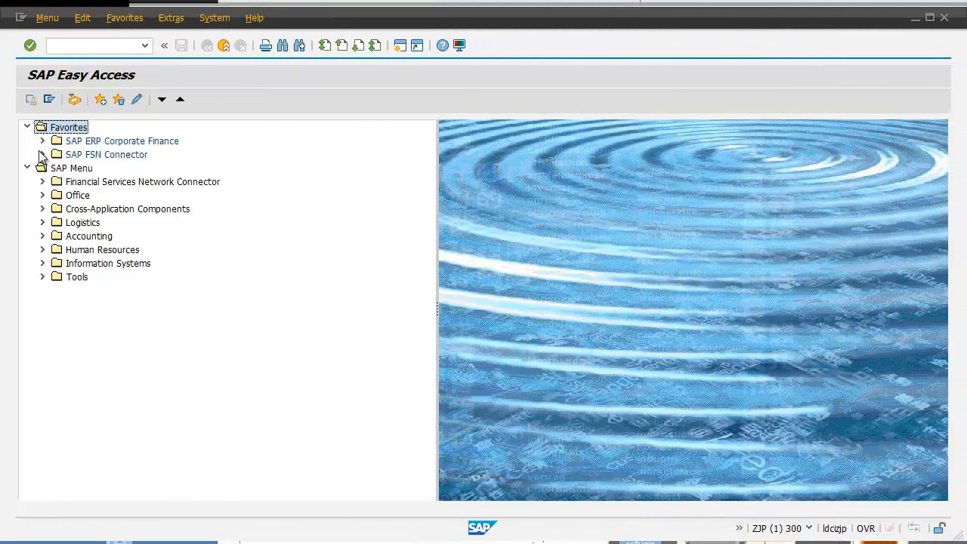
{"action": "left_click", "coordinate": [43, 141]}
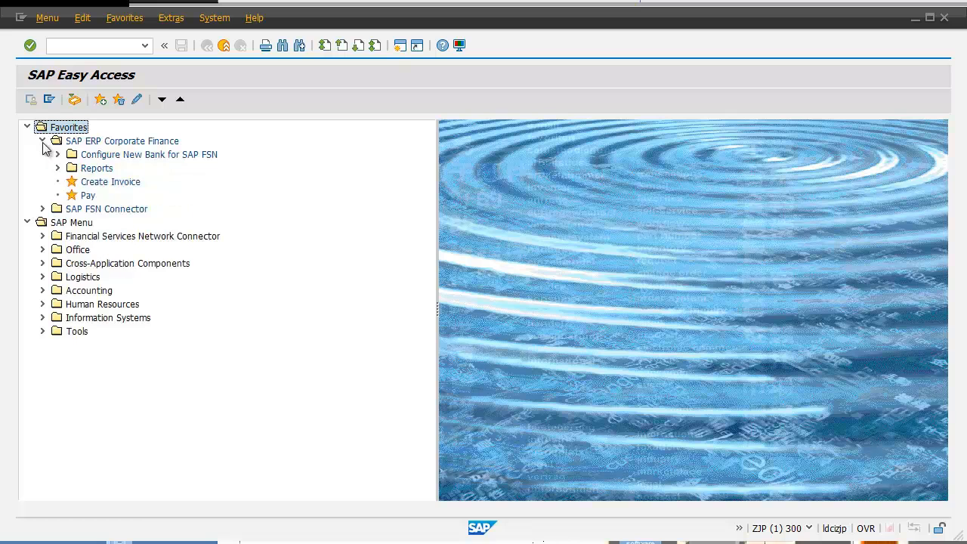
{"action": "left_click", "coordinate": [87, 196]}
{"action": "double_click", "coordinate": [86, 196]}
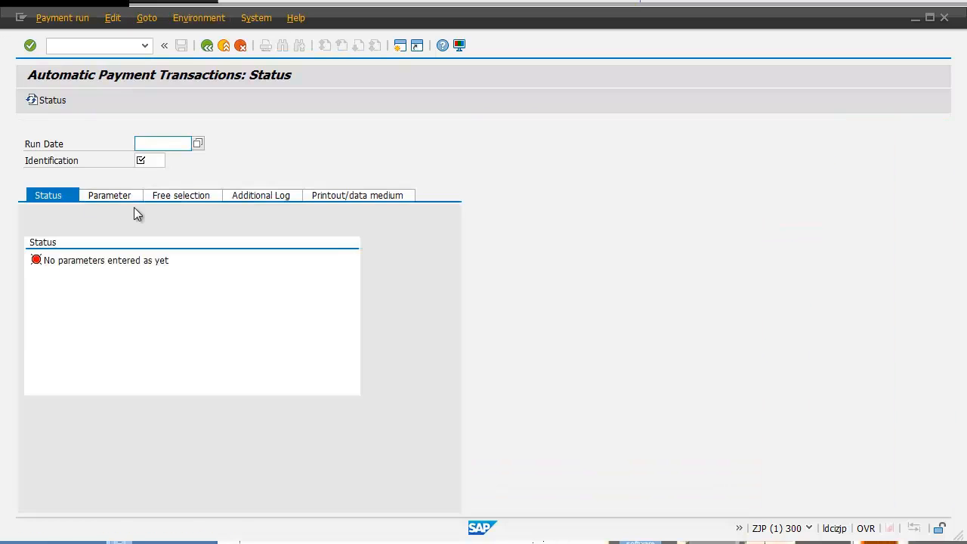
Load the payment run dated 30.04.2013 with identification PAY2 and display its status
{"action": "left_click", "coordinate": [169, 145]}
{"action": "type", "text": "30.04."}
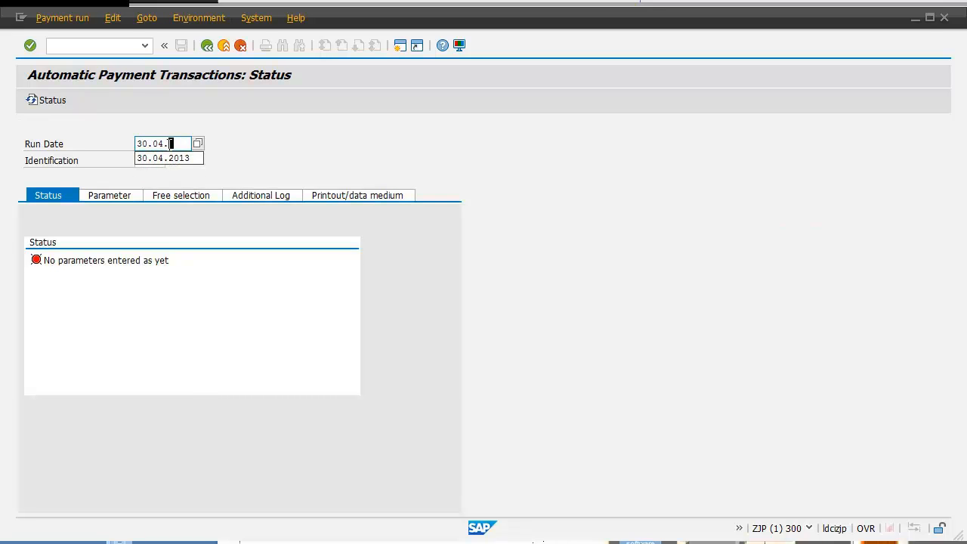
{"action": "left_click", "coordinate": [195, 158]}
{"action": "left_click", "coordinate": [156, 161]}
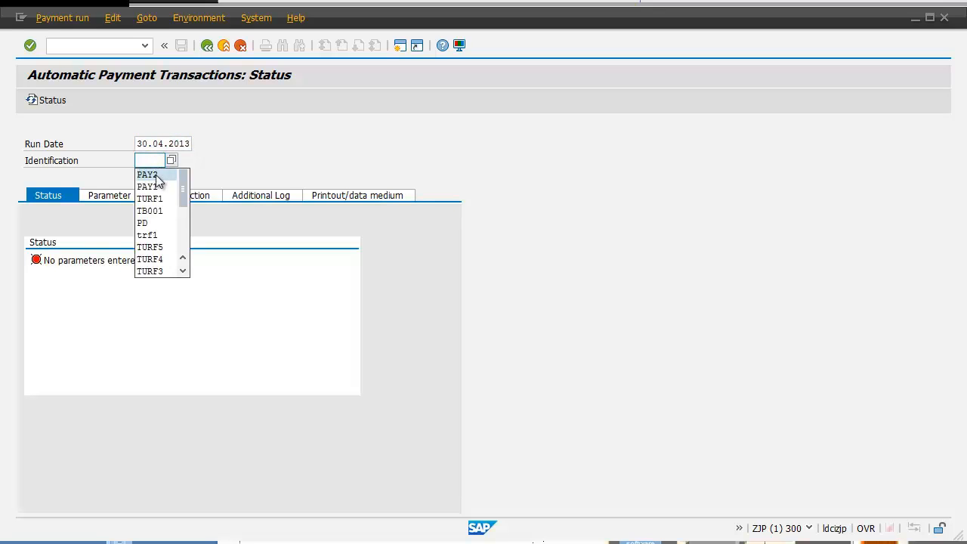
{"action": "left_click", "coordinate": [160, 174]}
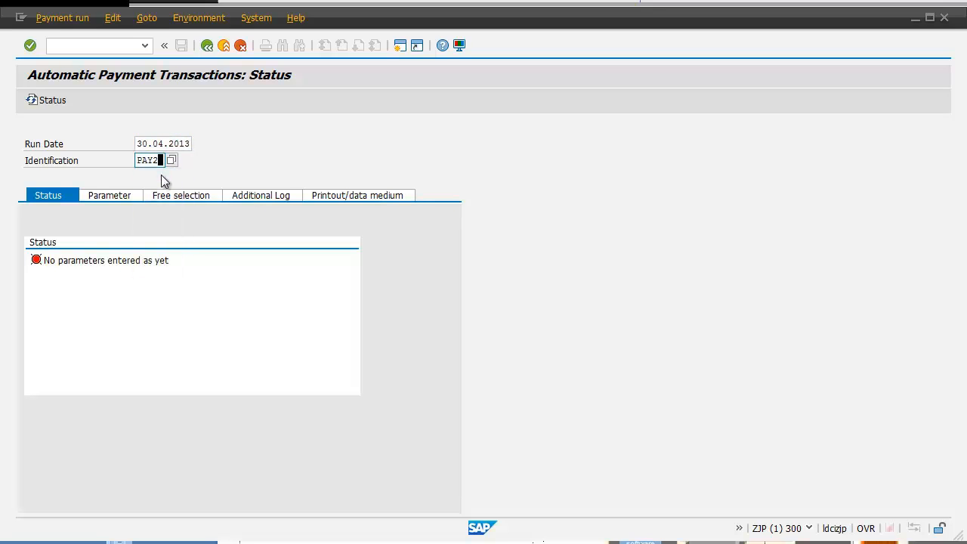
{"action": "left_click", "coordinate": [59, 104]}
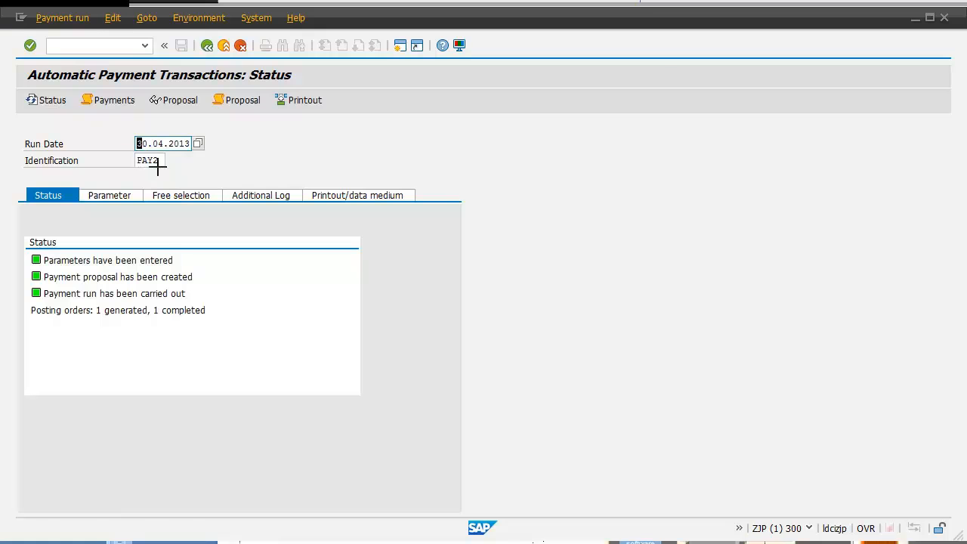
{"action": "left_click", "coordinate": [114, 100]}
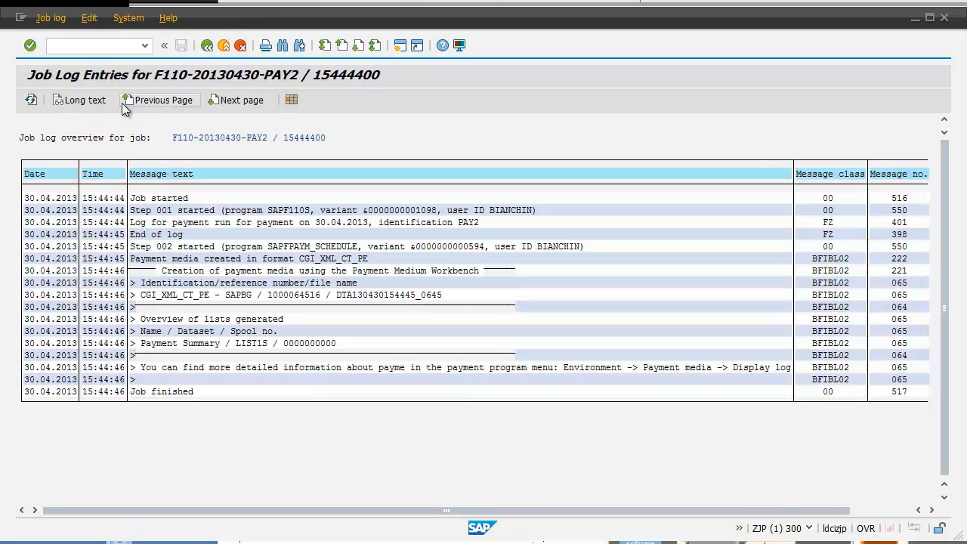
{"action": "left_click_drag", "start_coordinate": [336, 294], "coordinate": [445, 308]}
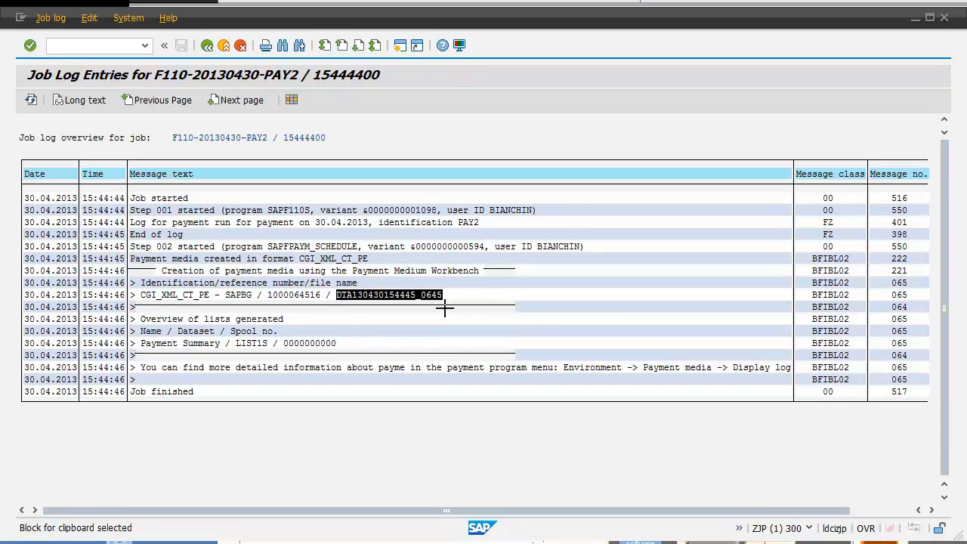
{"action": "key", "text": "ctrl+c"}
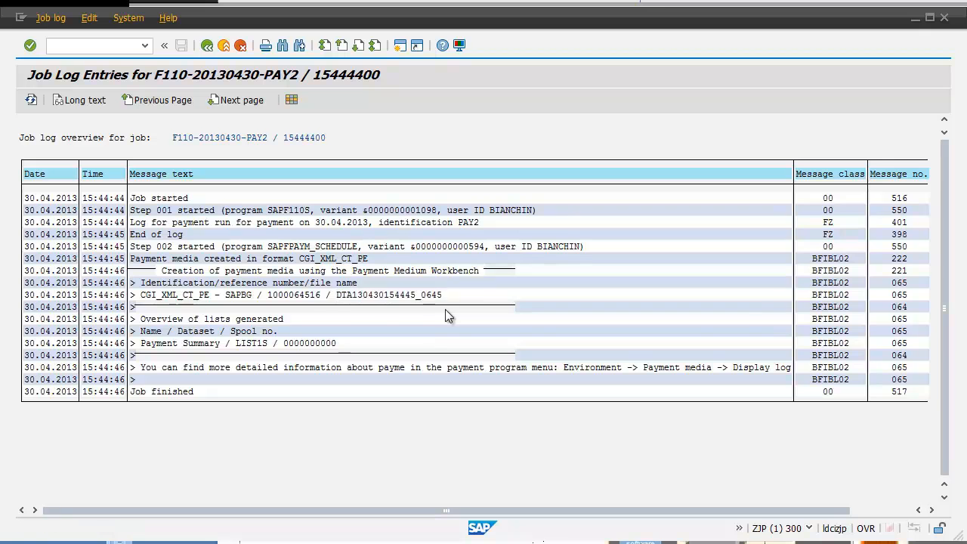
{"action": "left_click", "coordinate": [209, 47]}
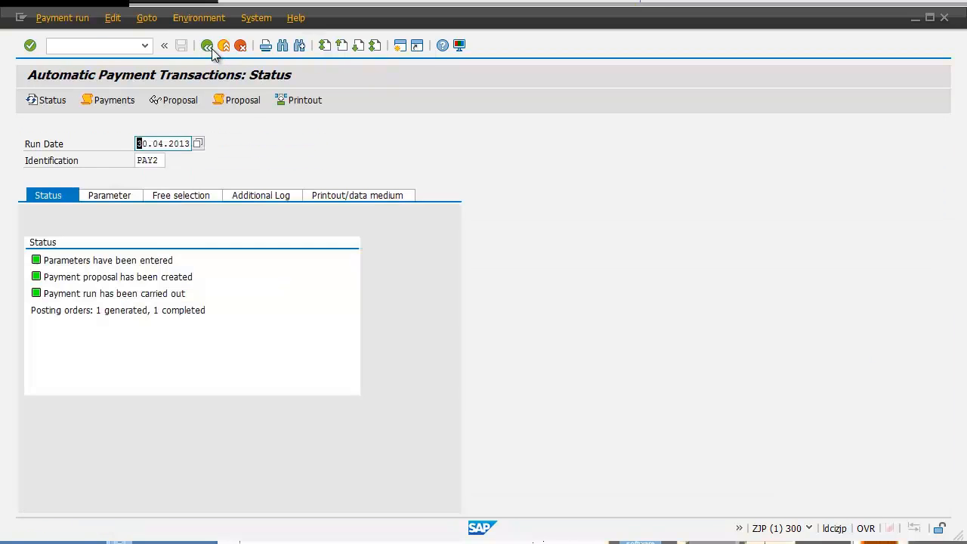
{"action": "left_click", "coordinate": [211, 47]}
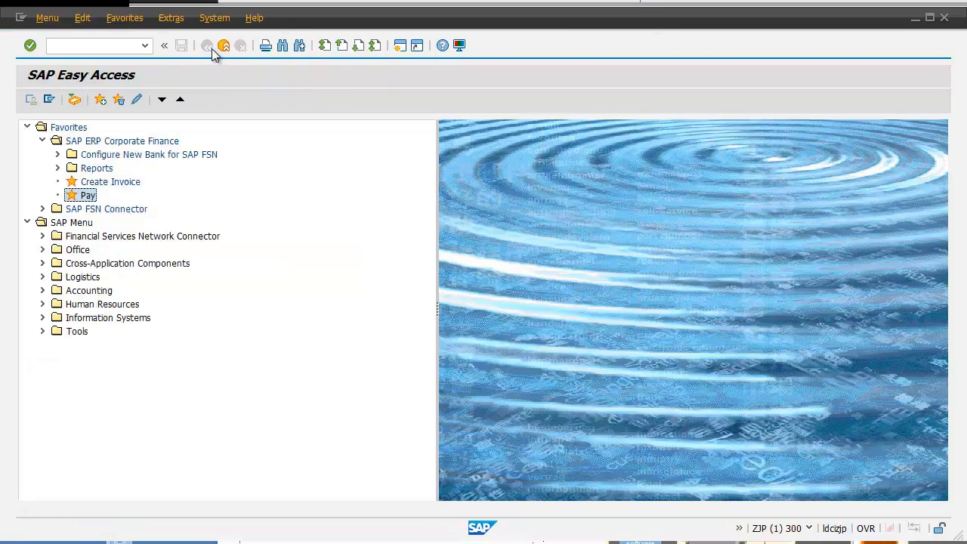
{"action": "left_click", "coordinate": [43, 210]}
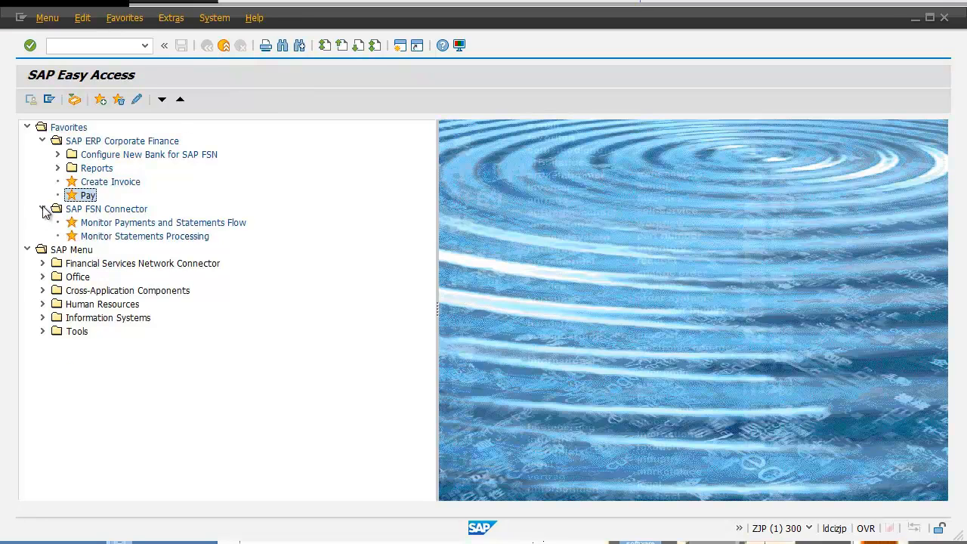
{"action": "left_click", "coordinate": [98, 223]}
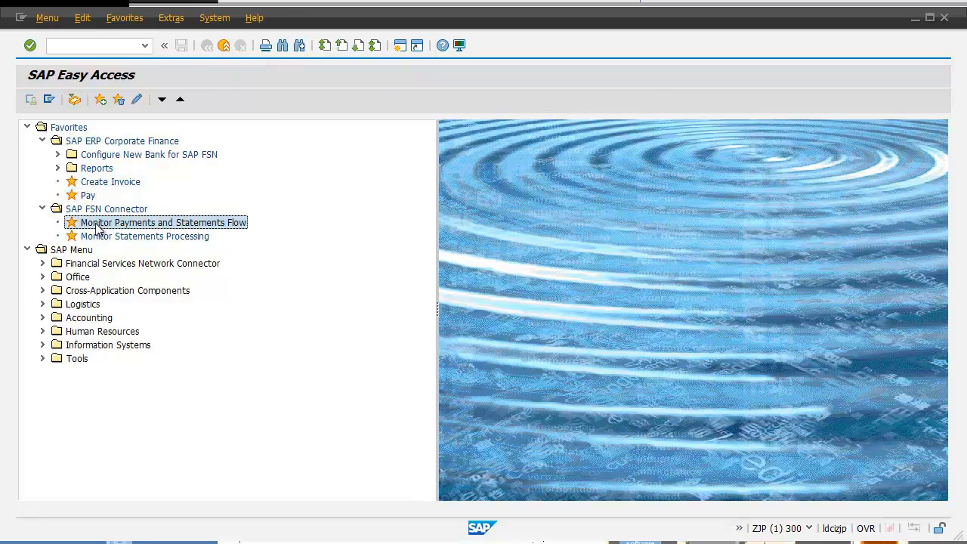
{"action": "double_click", "coordinate": [97, 225]}
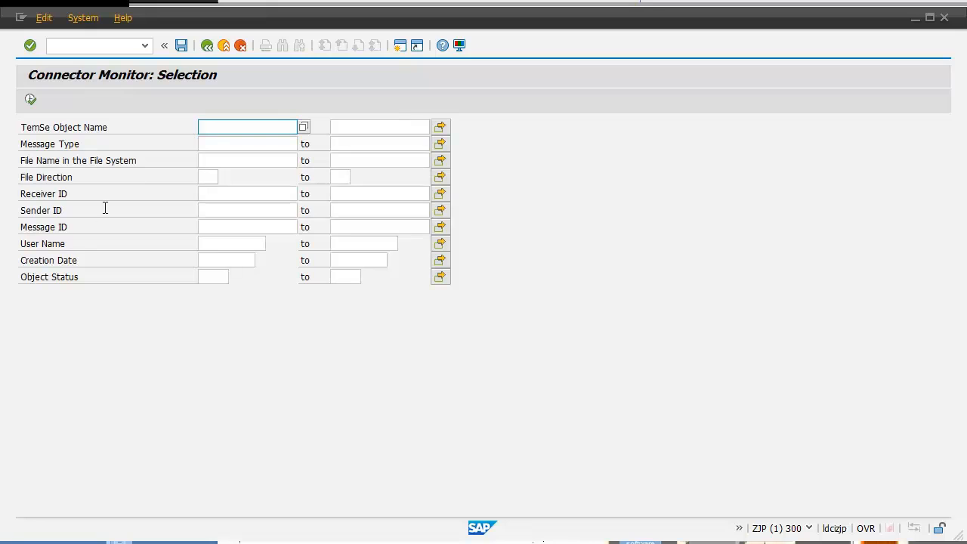
{"action": "key", "text": "ctrl+v"}
{"action": "left_click", "coordinate": [32, 100]}
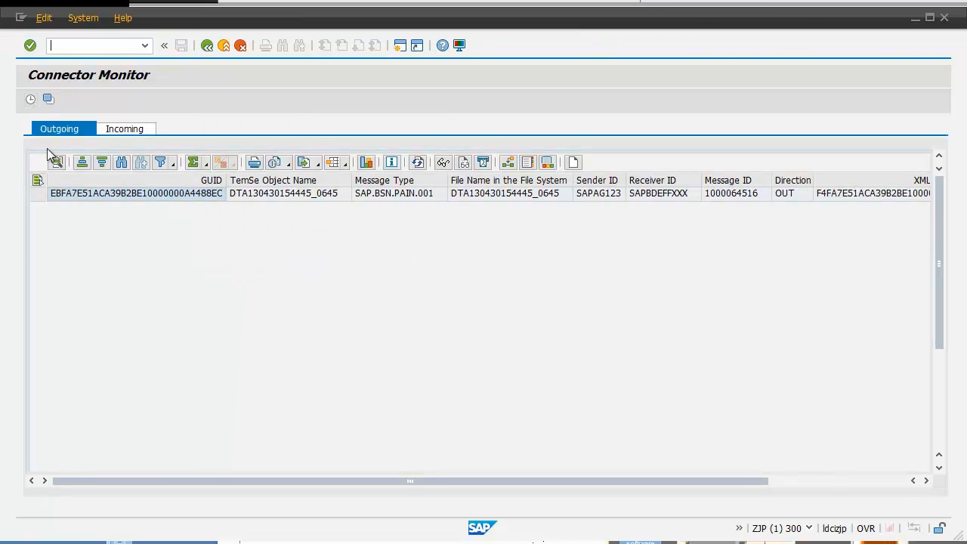
Display the processed XML message for the outgoing payment file, check its status and return to the Connector Monitor
{"action": "left_click", "coordinate": [37, 194]}
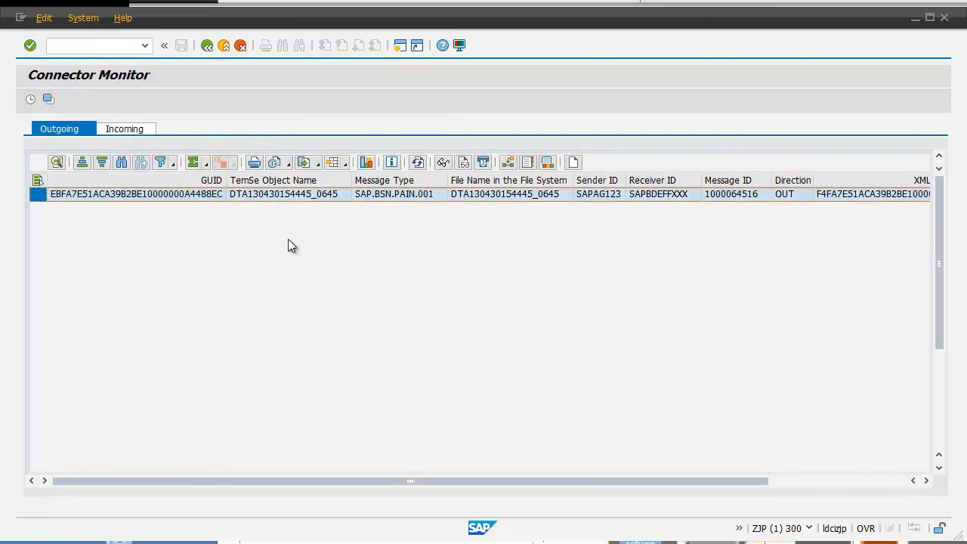
{"action": "left_click", "coordinate": [442, 163]}
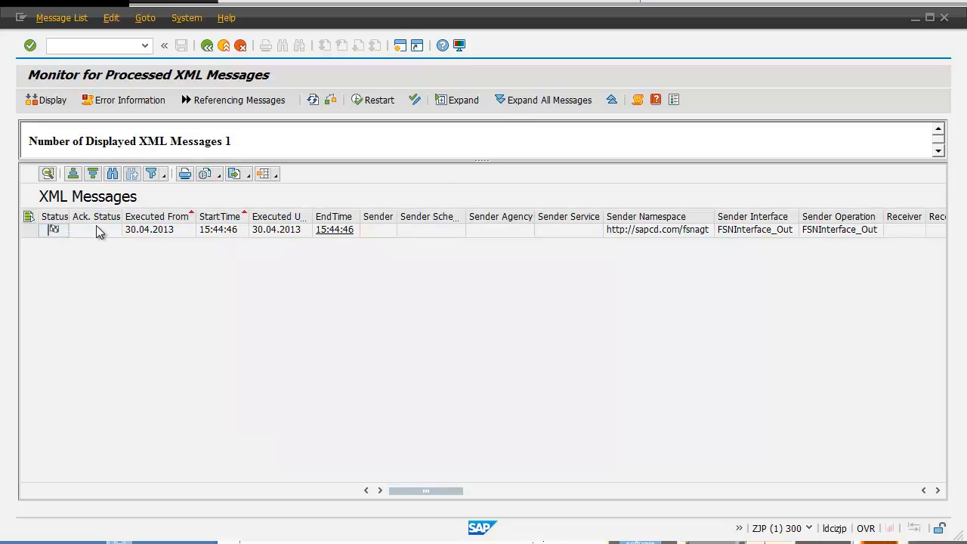
{"action": "left_click", "coordinate": [211, 51]}
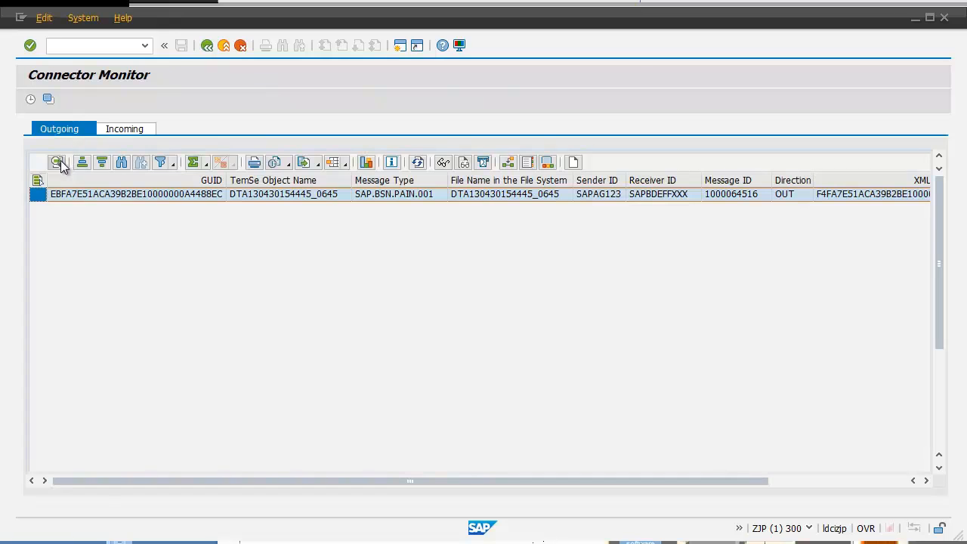
Inspect the outgoing file's details for sender ID, transport layer status and file status, and close them
{"action": "left_click", "coordinate": [58, 163]}
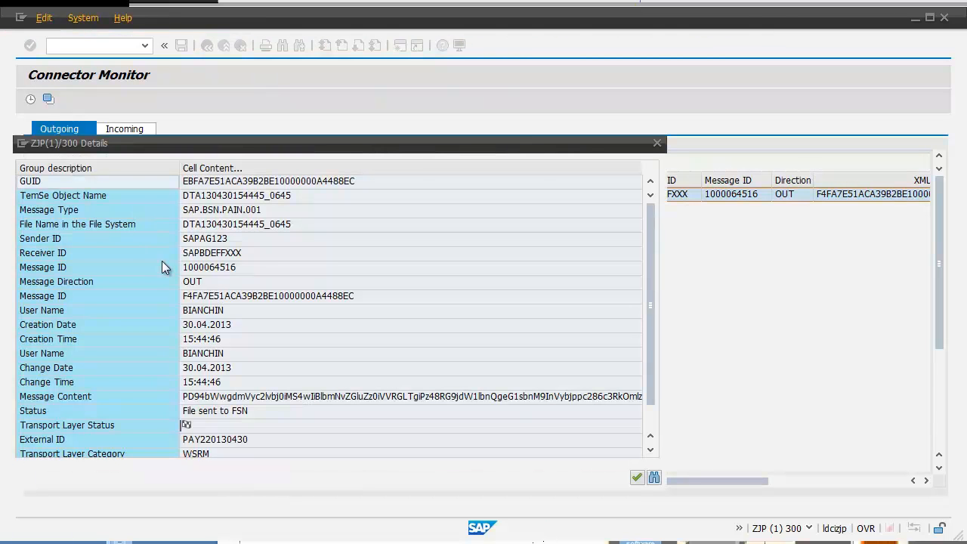
{"action": "left_click", "coordinate": [208, 241]}
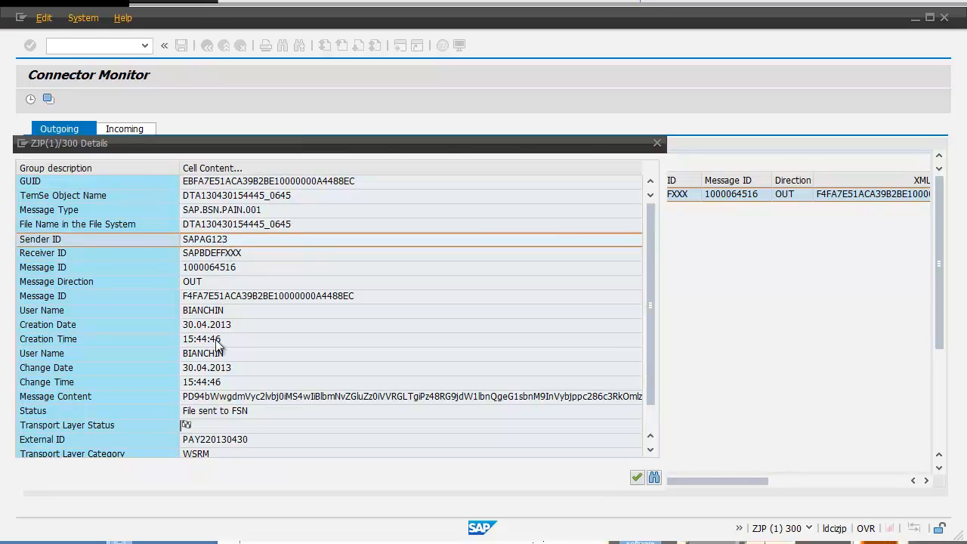
{"action": "left_click", "coordinate": [163, 427]}
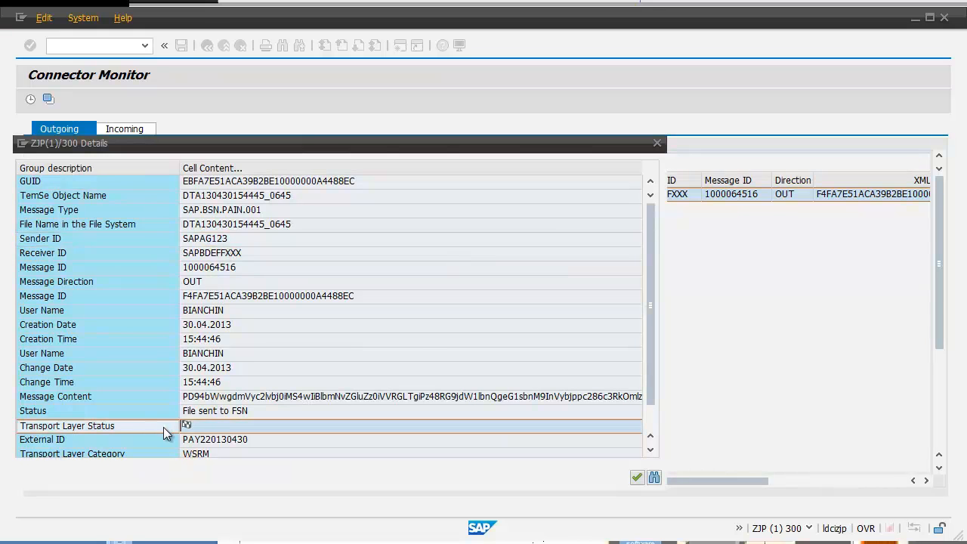
{"action": "left_click", "coordinate": [200, 414]}
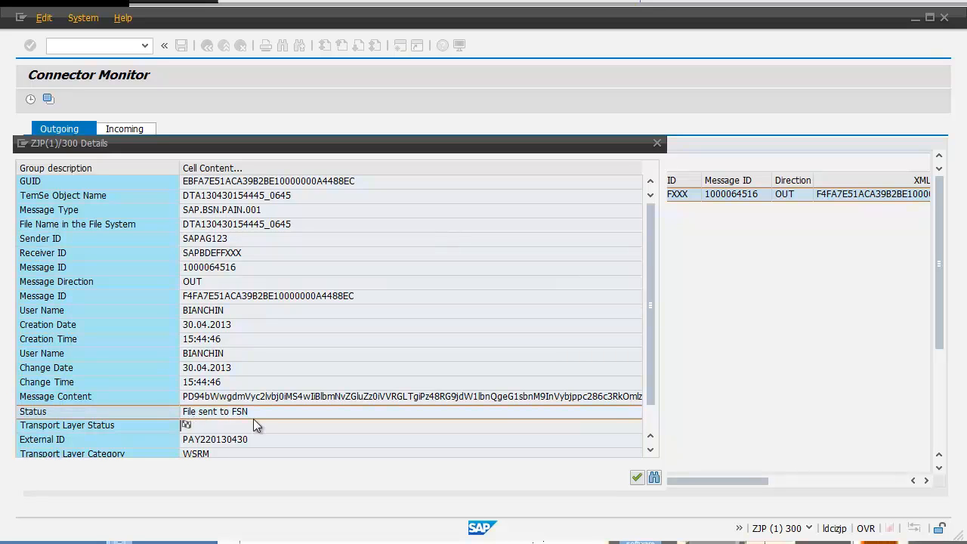
{"action": "left_click", "coordinate": [637, 477]}
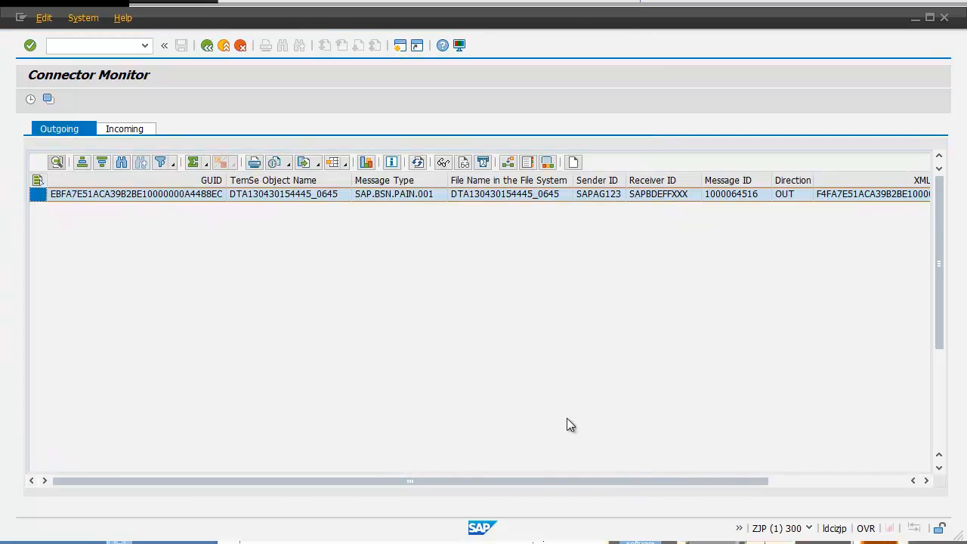
Return to the Connector Monitor selection and clear the TemSe object name
{"action": "left_click", "coordinate": [207, 46]}
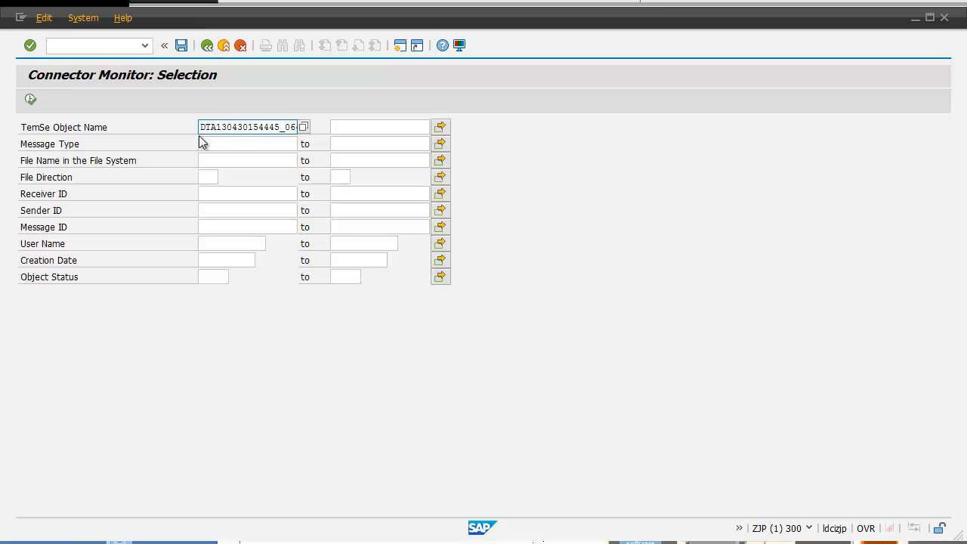
{"action": "left_click_drag", "start_coordinate": [200, 126], "coordinate": [377, 139]}
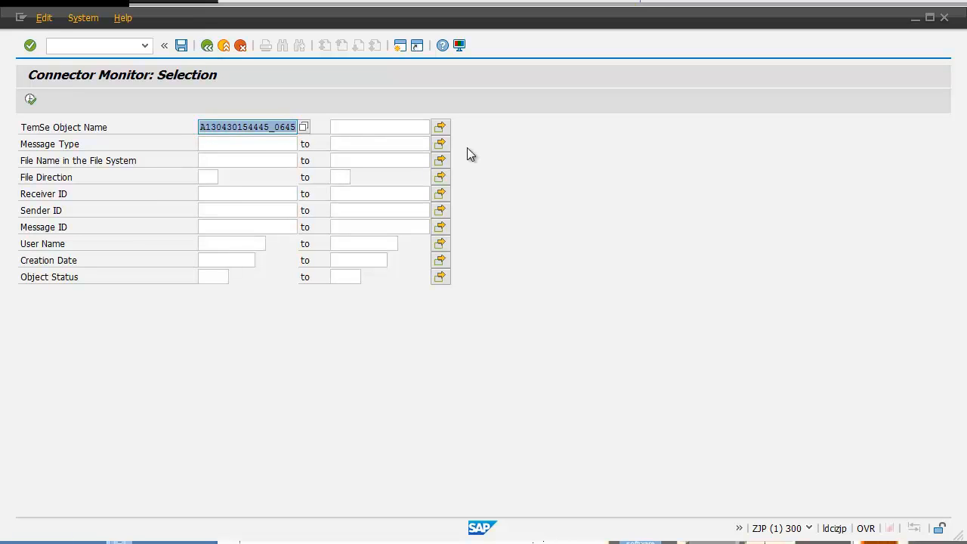
{"action": "key", "text": "Delete"}
Search for files with direction IN and creation date 30.04.13, and show the incoming messages
{"action": "left_click", "coordinate": [154, 242]}
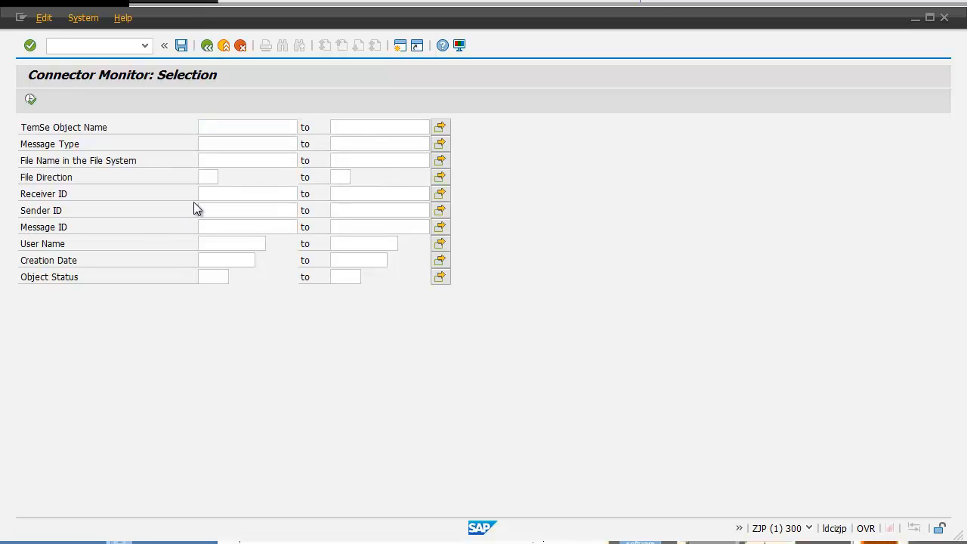
{"action": "type", "text": "IN"}
{"action": "key", "text": "Down"}
{"action": "key", "text": "Down"}
{"action": "key", "text": "Down"}
{"action": "key", "text": "Down"}
{"action": "key", "text": "Down"}
{"action": "type", "text": "30.04.13"}
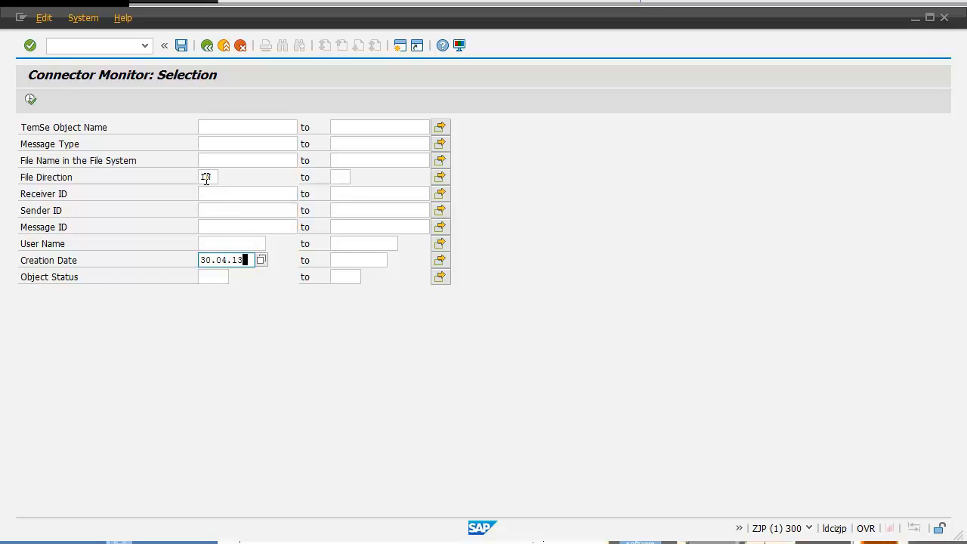
{"action": "left_click", "coordinate": [34, 100]}
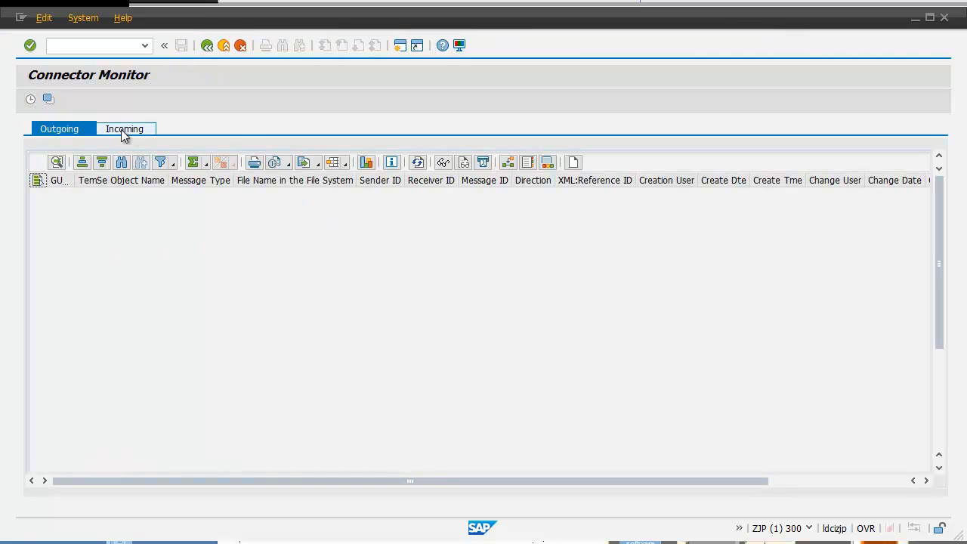
{"action": "left_click", "coordinate": [150, 136]}
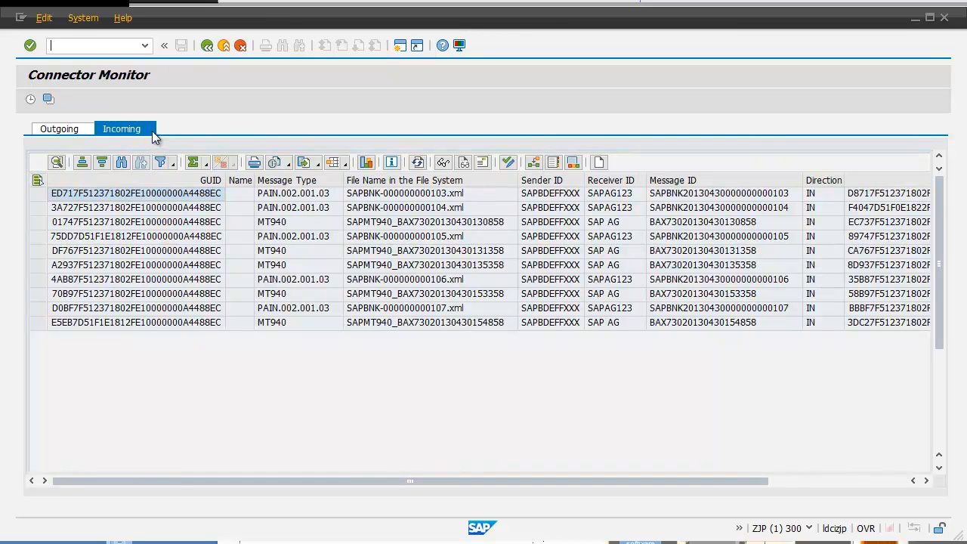
{"action": "left_click", "coordinate": [277, 323]}
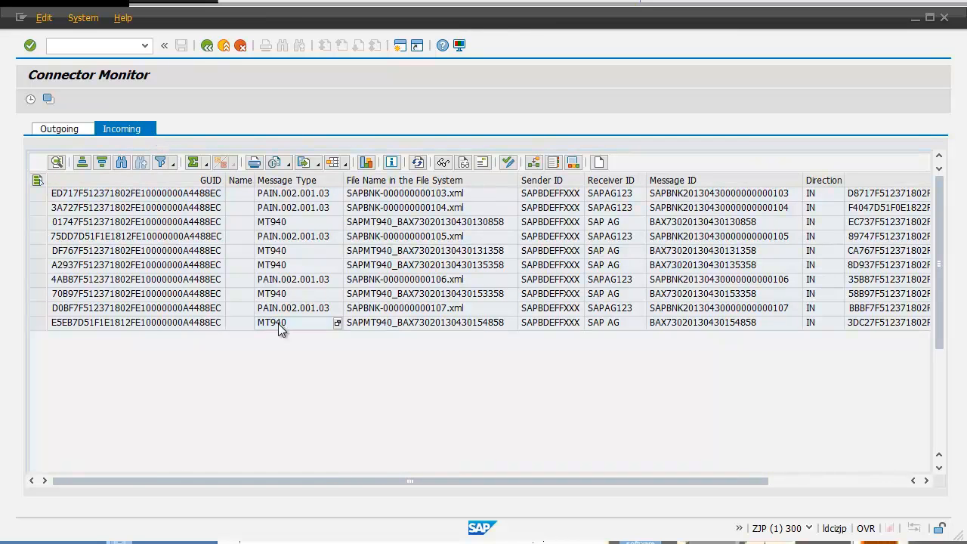
{"action": "left_click", "coordinate": [38, 324]}
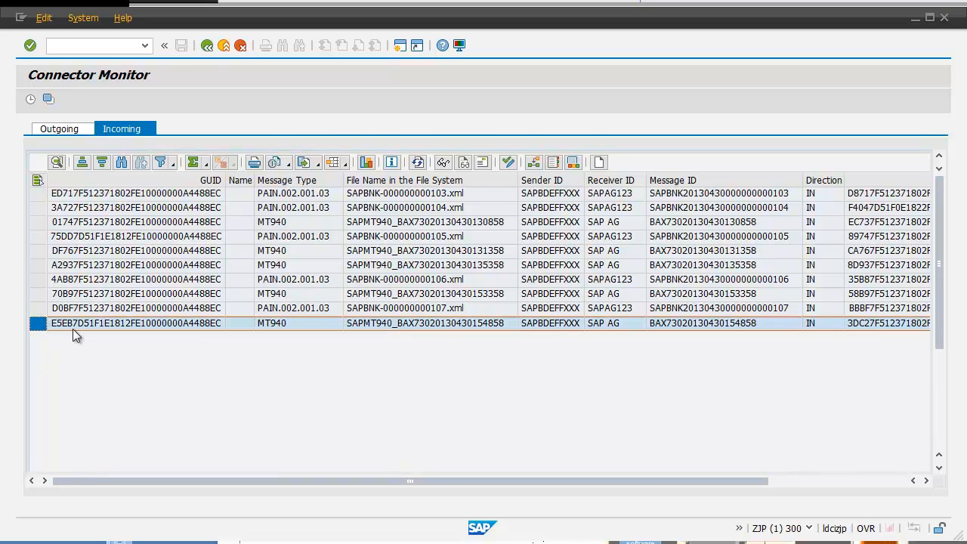
{"action": "left_click", "coordinate": [57, 162]}
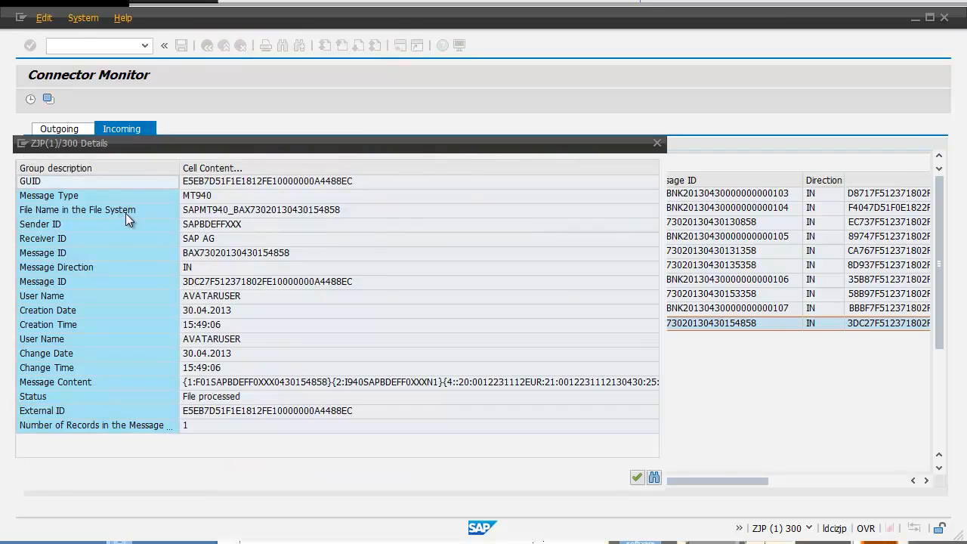
{"action": "left_click", "coordinate": [199, 395]}
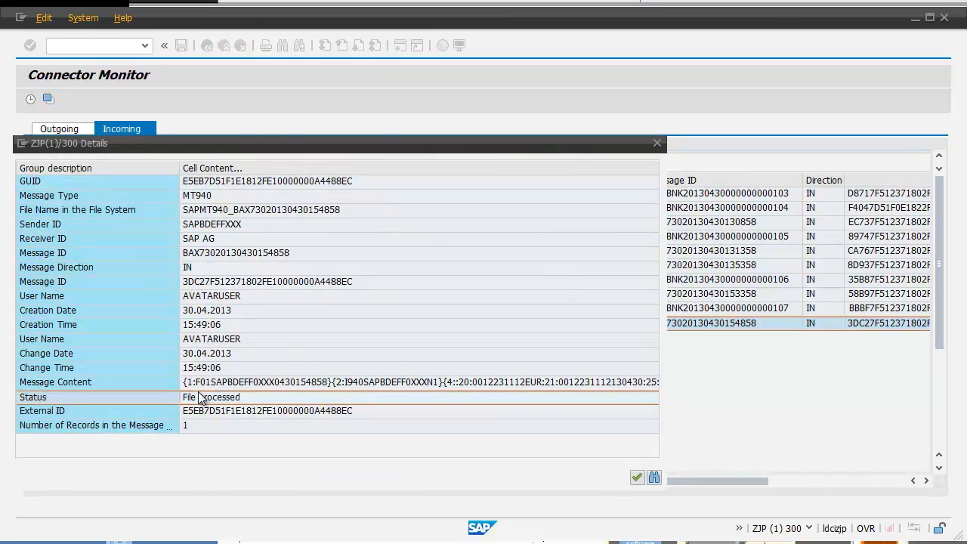
{"action": "left_click", "coordinate": [638, 479]}
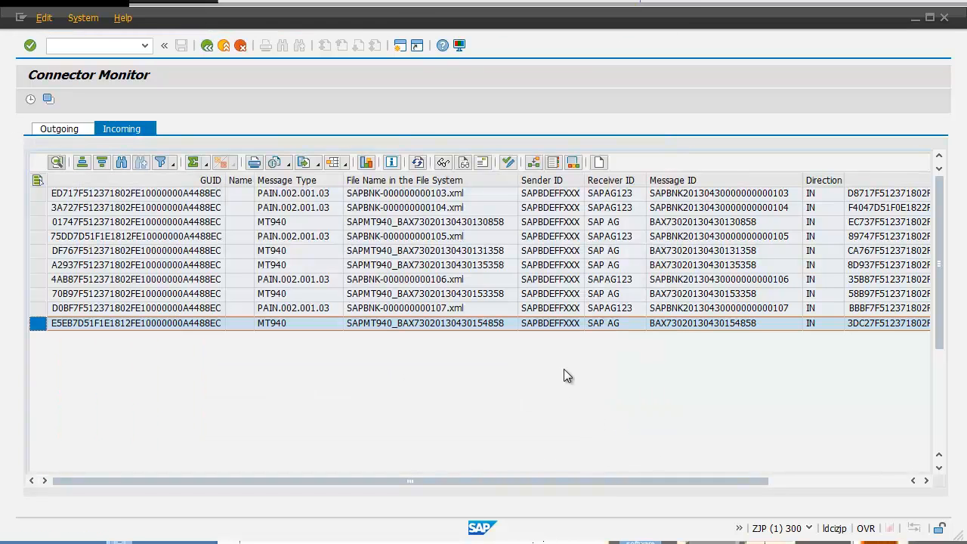
{"action": "left_click", "coordinate": [463, 163]}
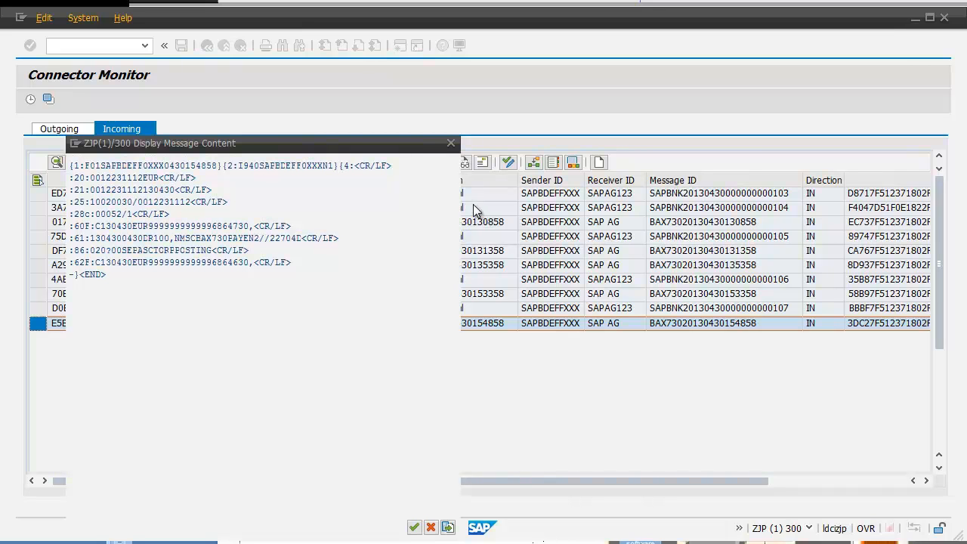
{"action": "left_click", "coordinate": [450, 144]}
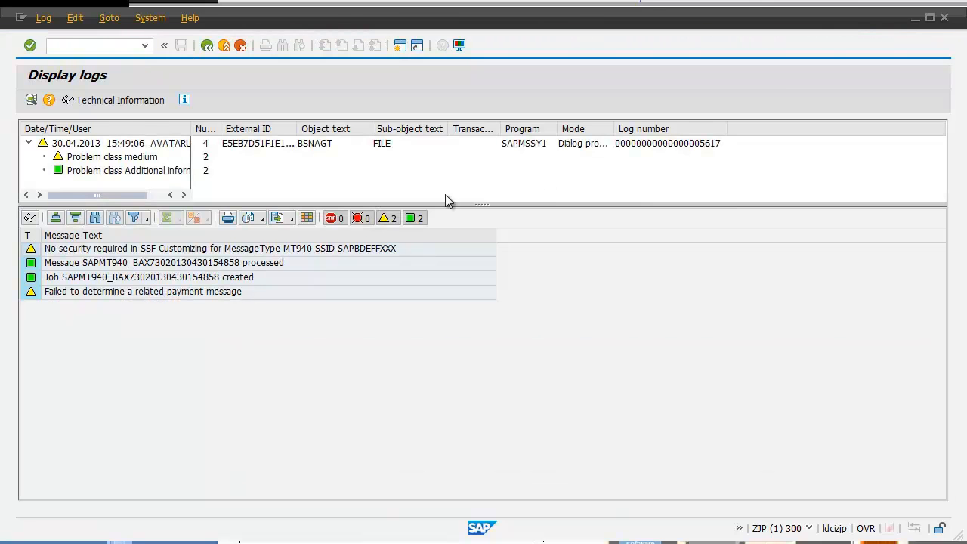
{"action": "left_click", "coordinate": [191, 264]}
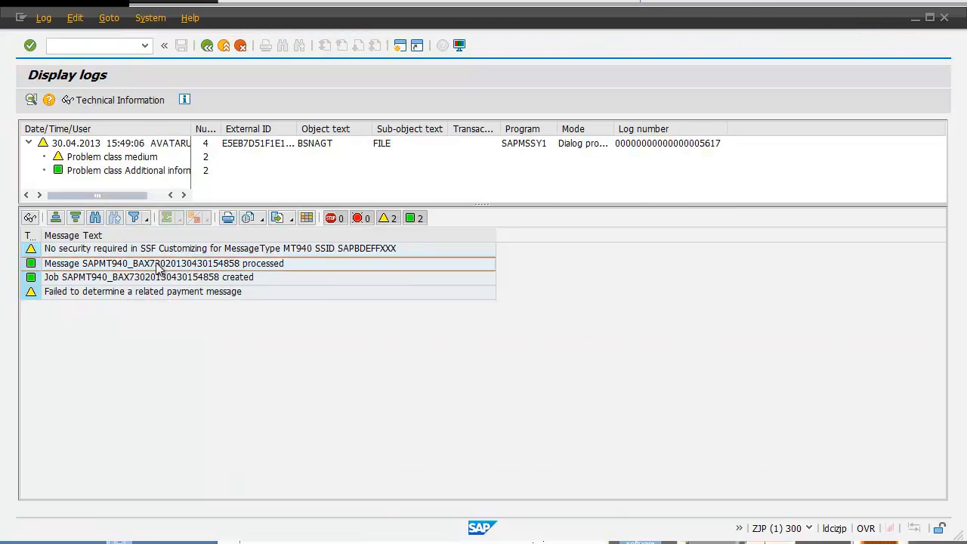
{"action": "double_click", "coordinate": [105, 265]}
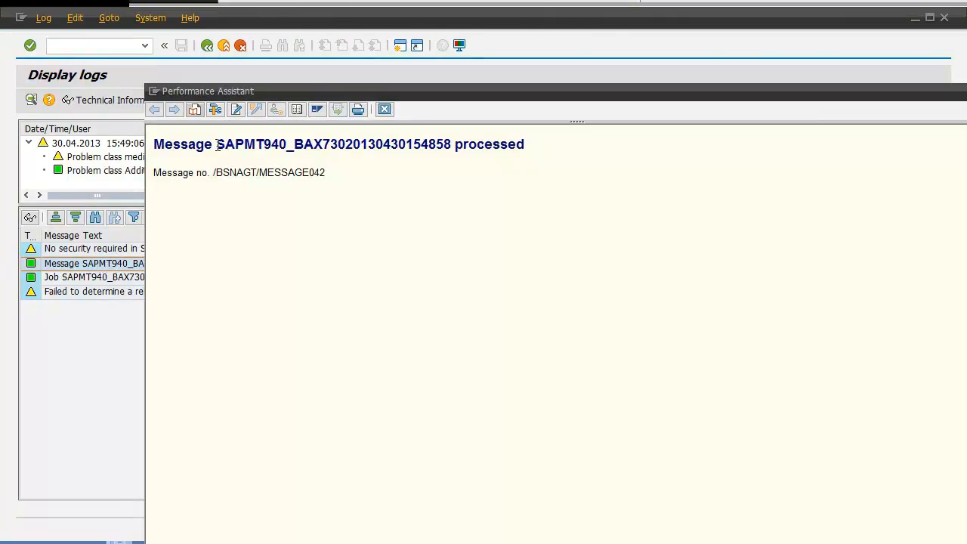
{"action": "double_click", "coordinate": [217, 145]}
{"action": "key", "text": "ctrl+c"}
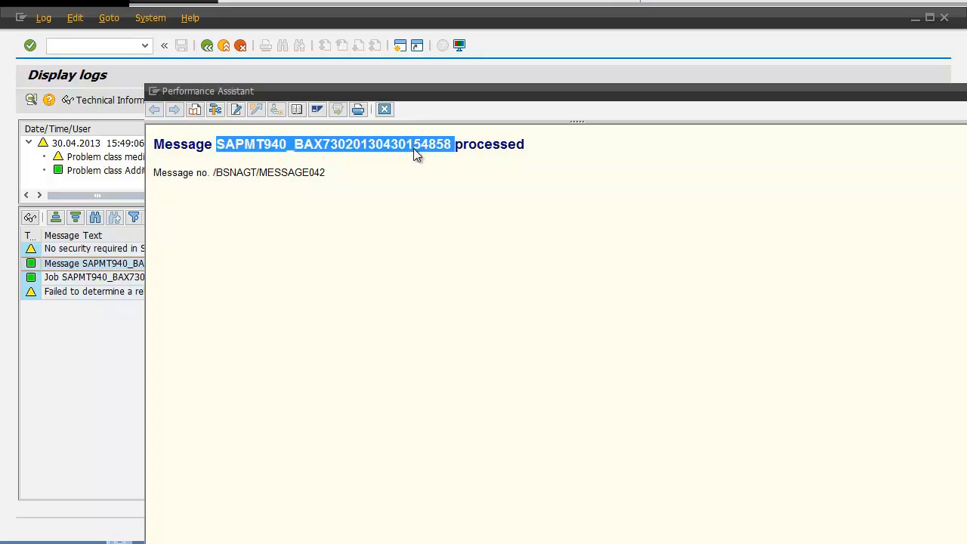
{"action": "left_click", "coordinate": [385, 110]}
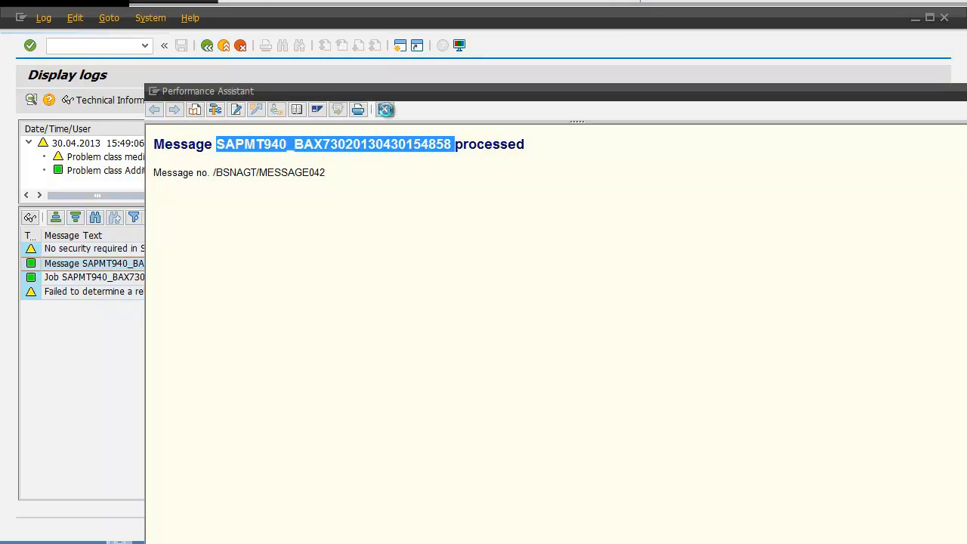
Return from the logs to SAP Easy Access and open Monitor Statements Processing
{"action": "left_click", "coordinate": [206, 46]}
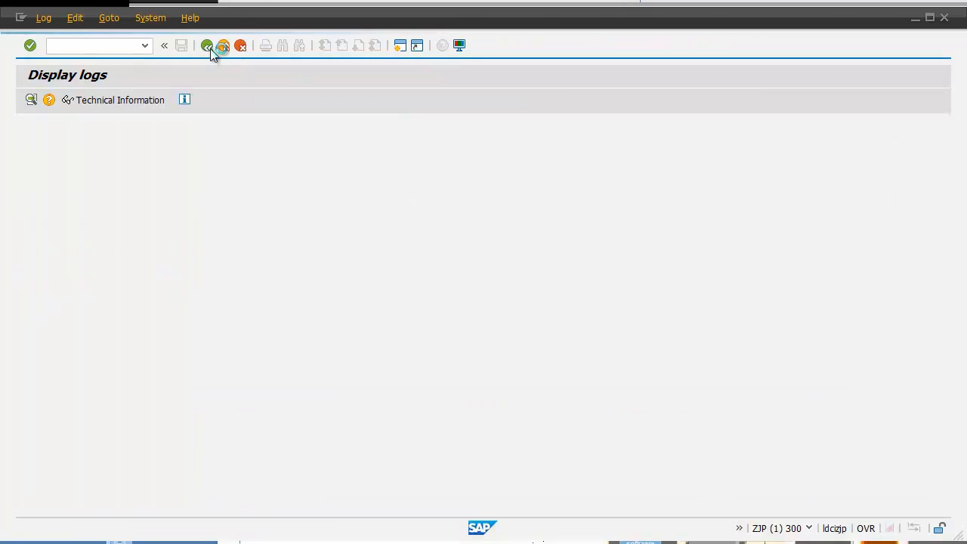
{"action": "left_click", "coordinate": [207, 46]}
{"action": "left_click", "coordinate": [206, 46]}
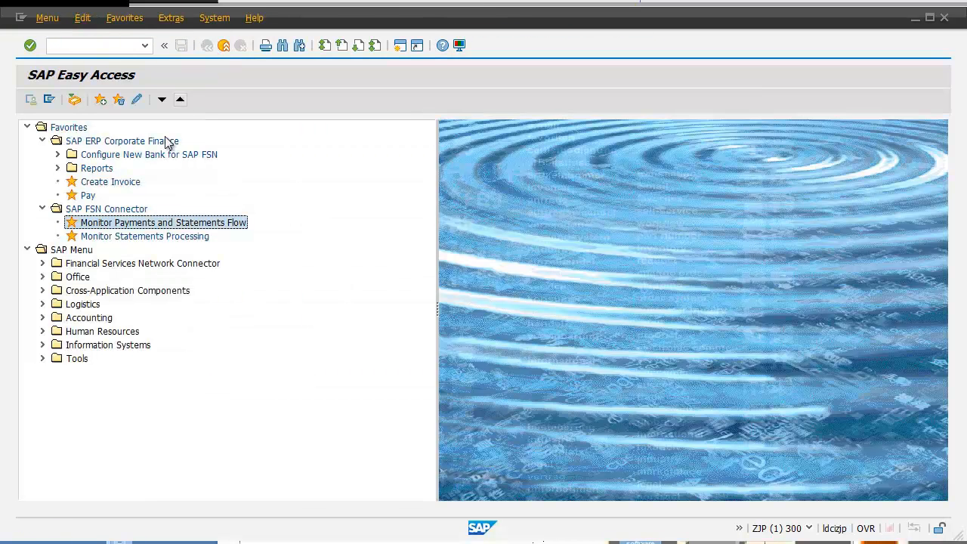
{"action": "left_click", "coordinate": [172, 237]}
{"action": "double_click", "coordinate": [173, 237]}
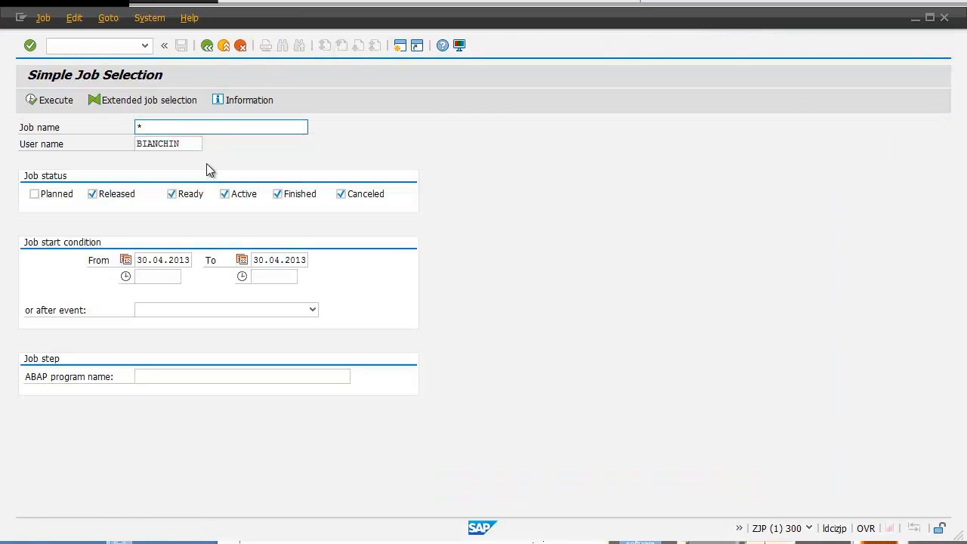
{"action": "key", "text": "BackSpace"}
{"action": "key", "text": "ctrl+v"}
{"action": "left_click_drag", "start_coordinate": [181, 144], "coordinate": [110, 147]}
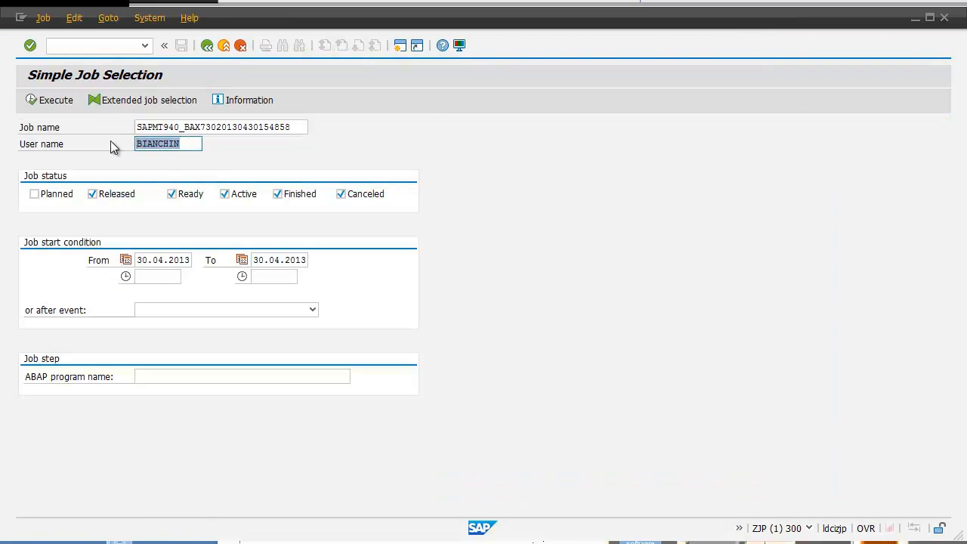
{"action": "type", "text": "AVATAR"}
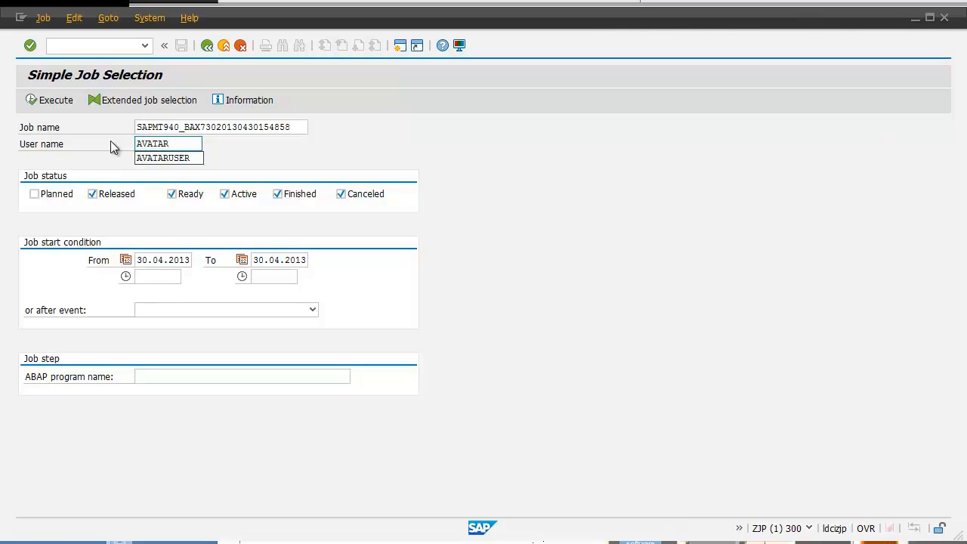
{"action": "left_click", "coordinate": [195, 159]}
{"action": "left_click", "coordinate": [58, 102]}
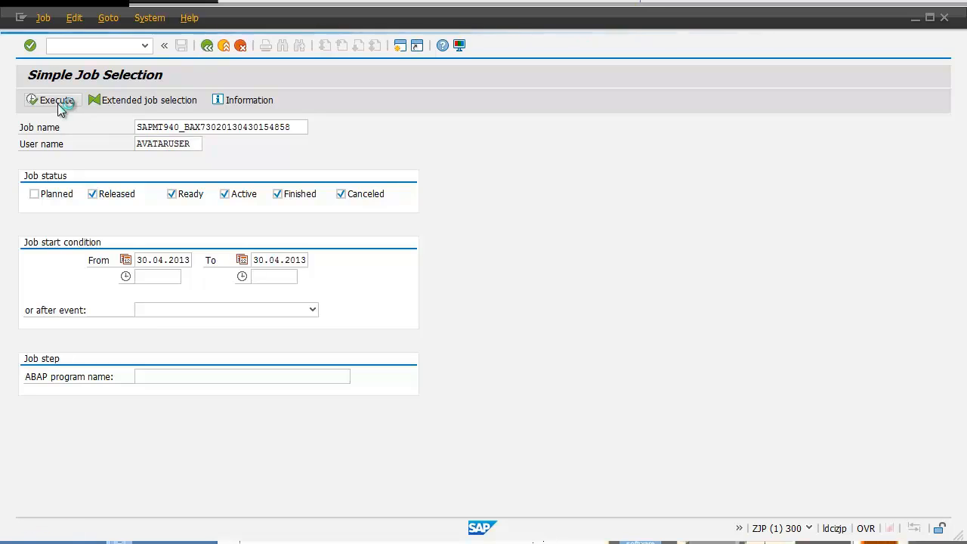
Display the spool contents of the found statement job and examine the payment item's amount and posting text at the end
{"action": "left_click", "coordinate": [119, 268]}
{"action": "left_click", "coordinate": [159, 106]}
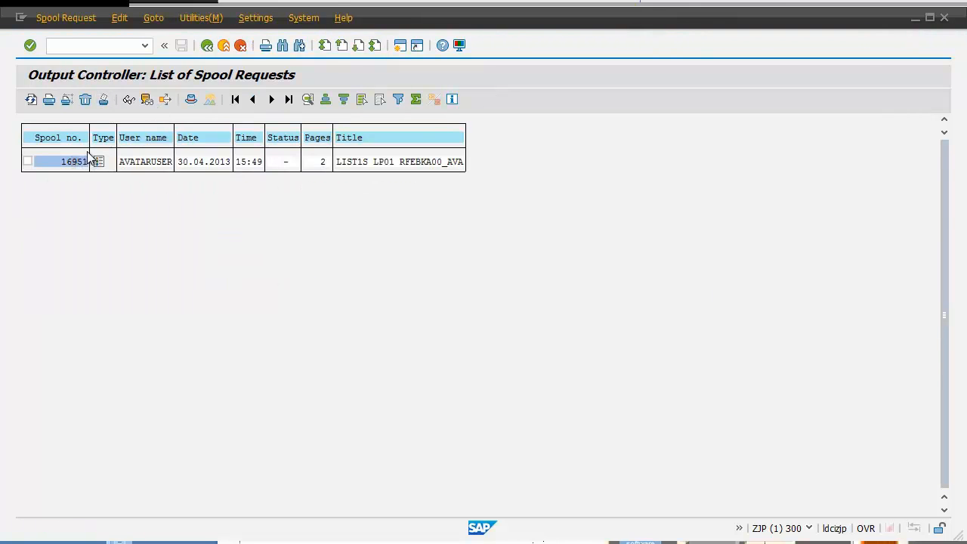
{"action": "left_click", "coordinate": [127, 100]}
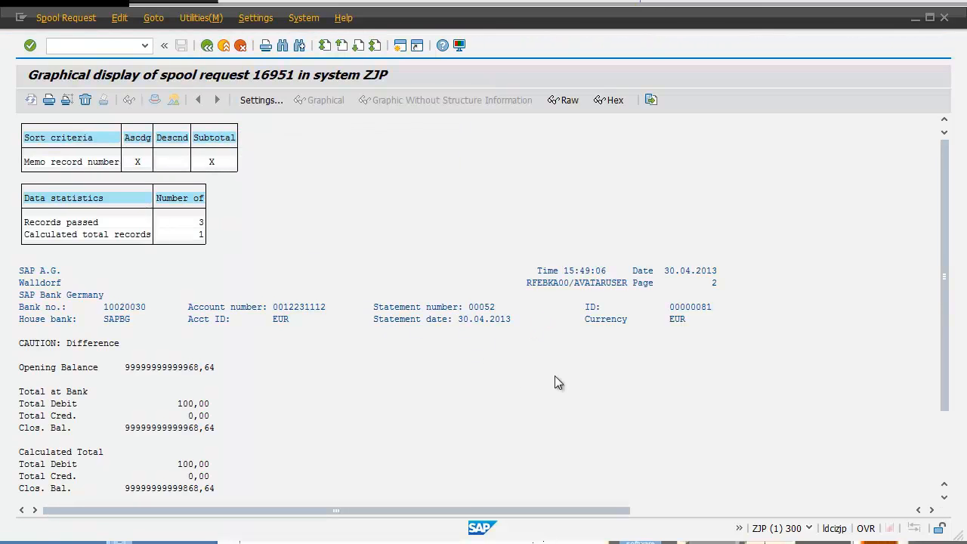
{"action": "left_click", "coordinate": [948, 462]}
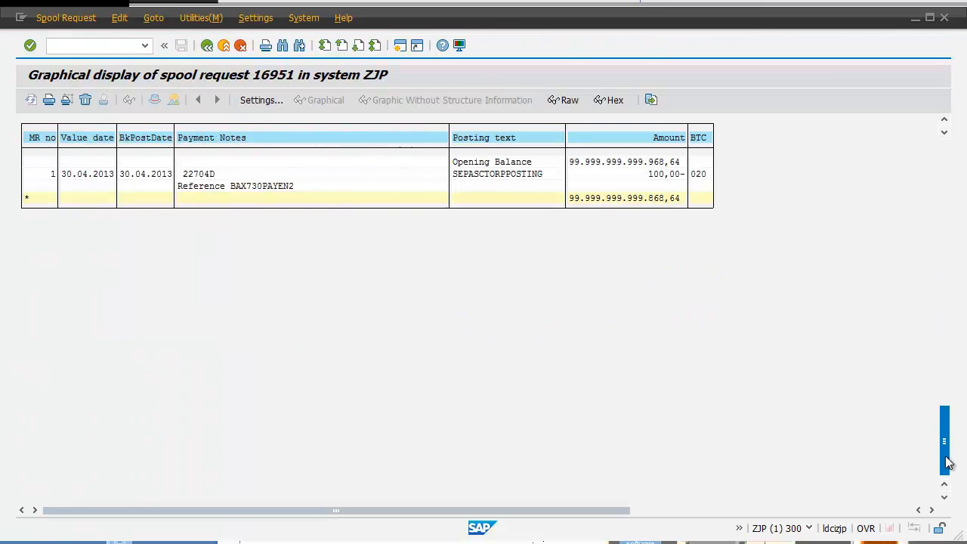
{"action": "left_click", "coordinate": [660, 174]}
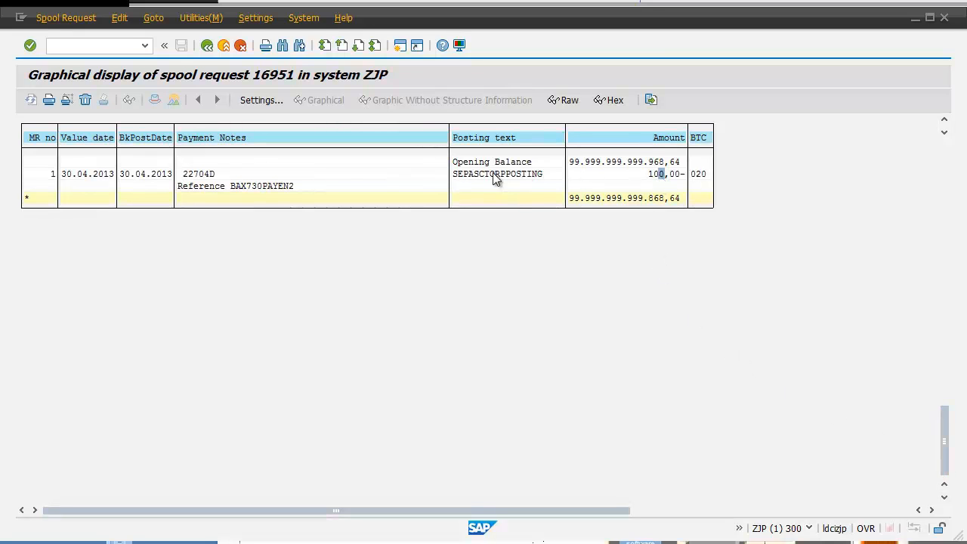